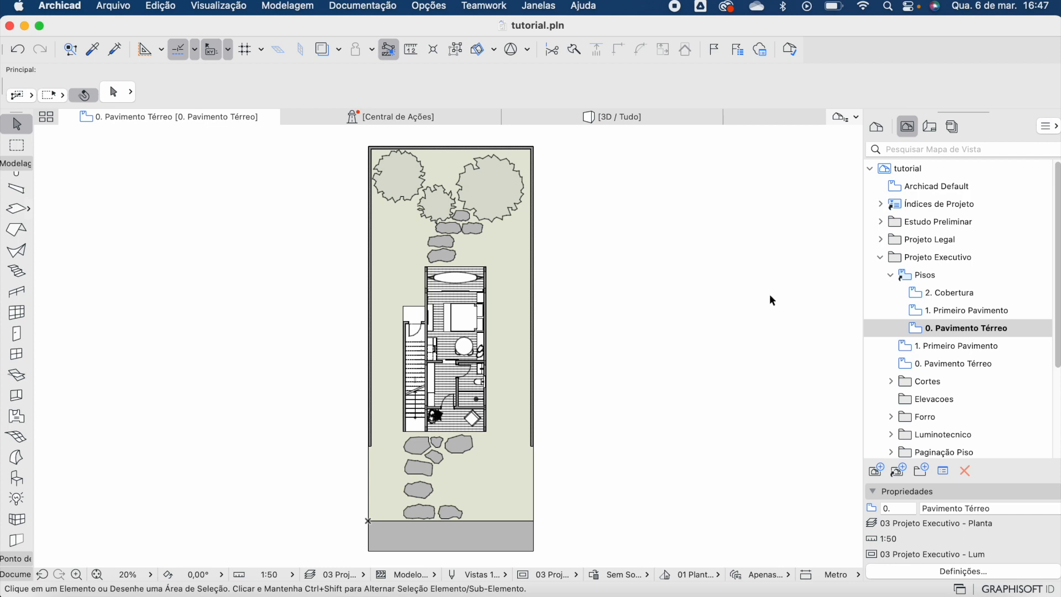
# - Review the 1. Primeiro Pavimento and 2. Cobertura floor plans, finishing on the 0. Pavimento Térreo plan
pyautogui.click(939, 311)
pyautogui.doubleClick(939, 311)
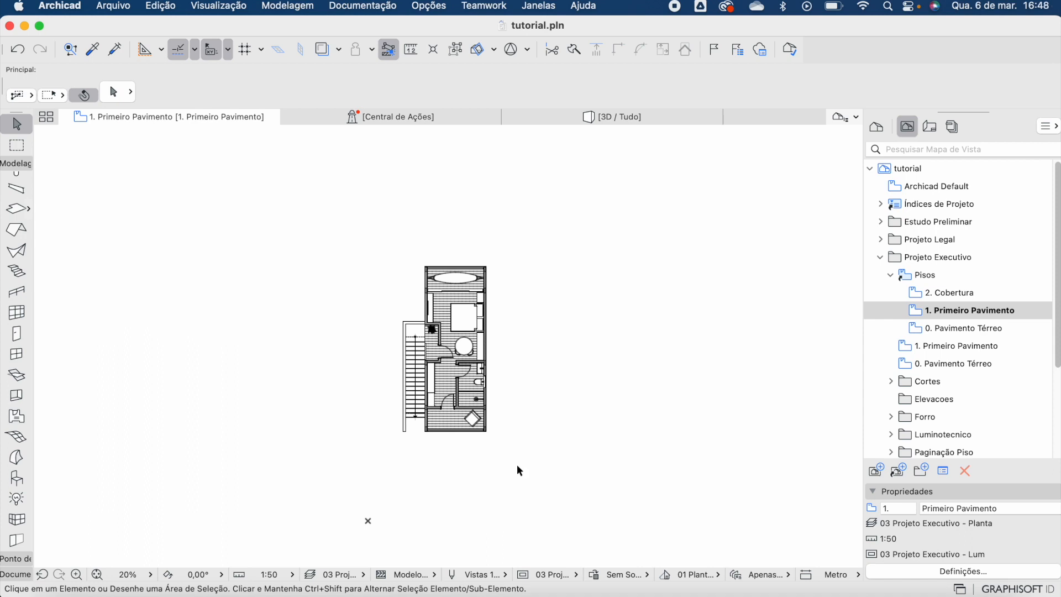
pyautogui.doubleClick(954, 294)
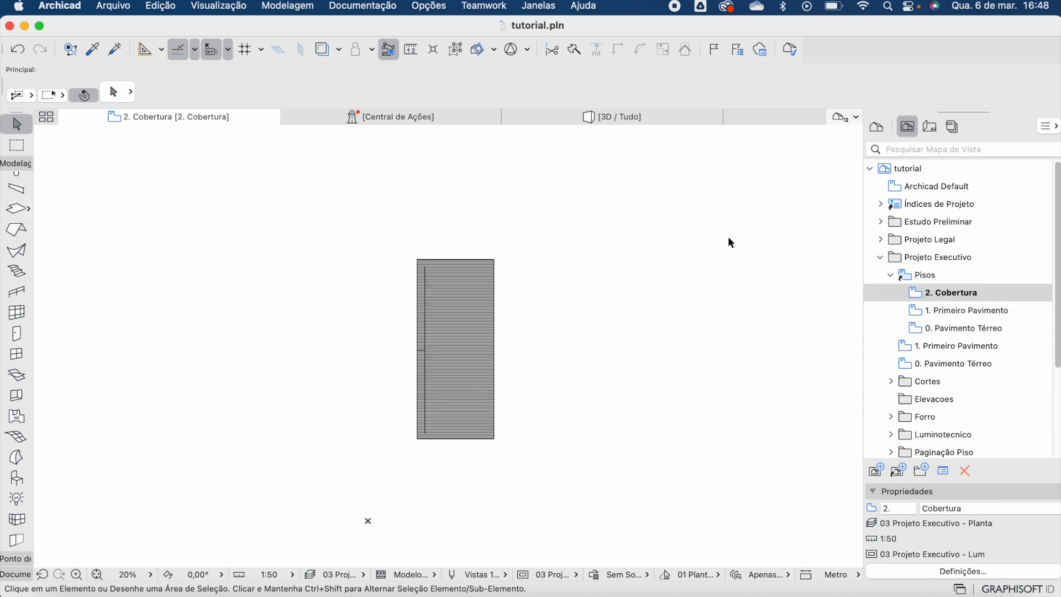
pyautogui.doubleClick(956, 328)
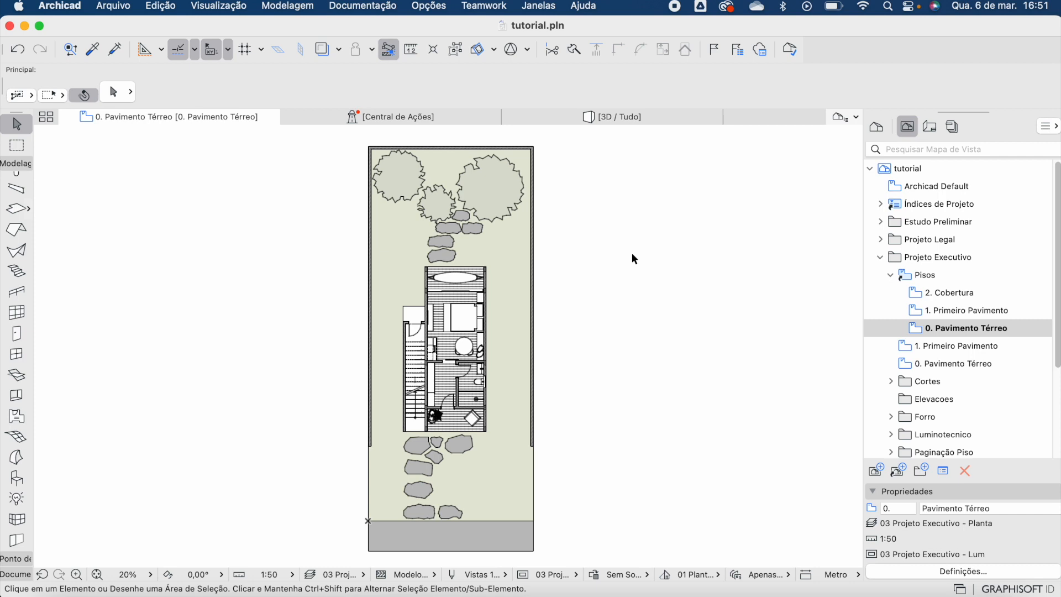
# - Set the terrain mesh's Mostrar nos Pisos to Personalizado, with its projection shown on Todos os Pisos Acima
pyautogui.click(498, 250)
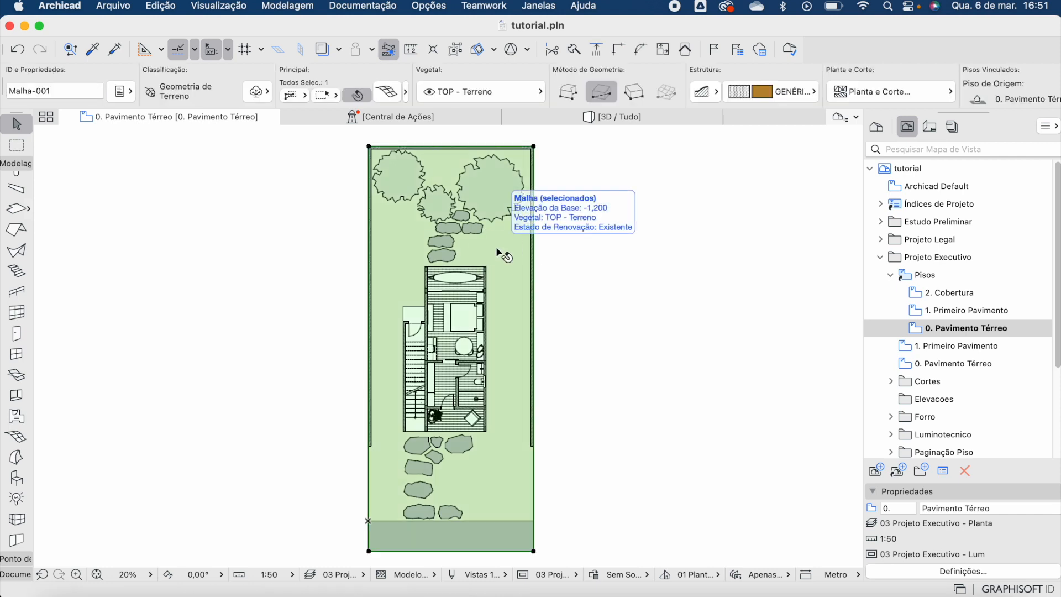
pyautogui.rightClick(498, 249)
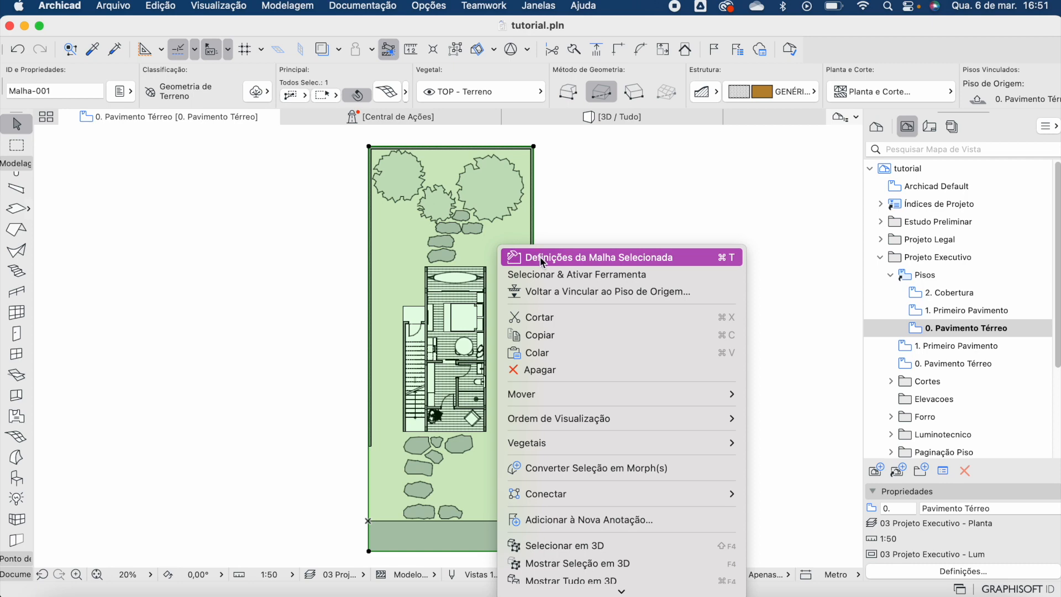
pyautogui.click(626, 257)
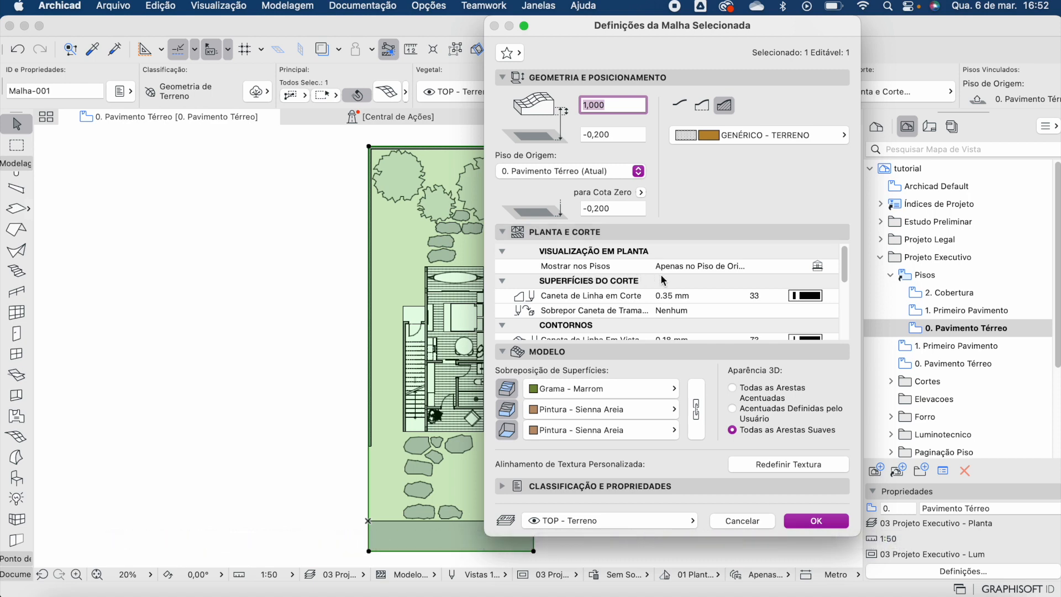
pyautogui.click(820, 266)
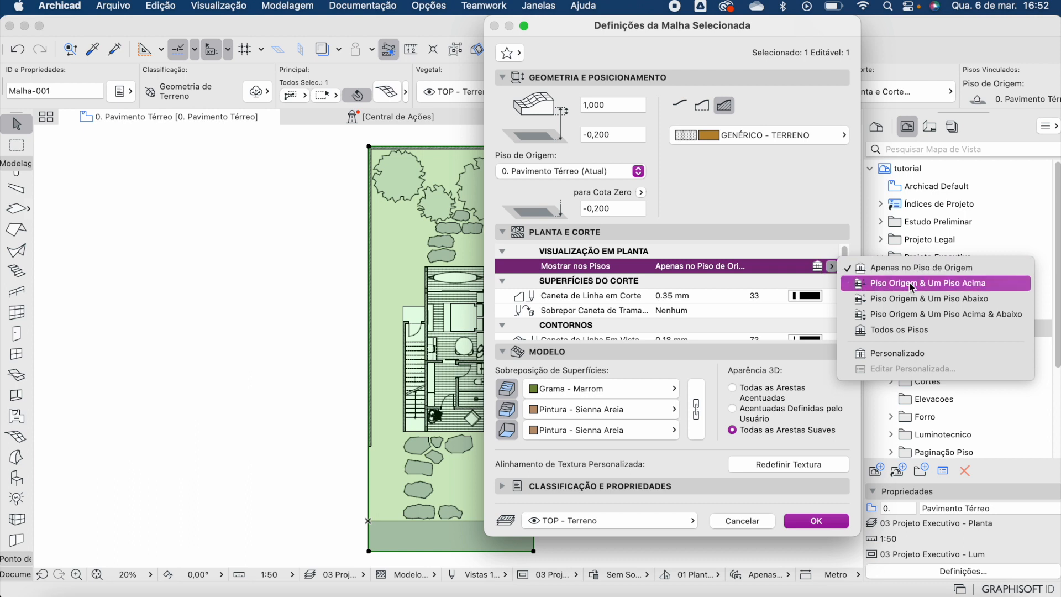
pyautogui.click(908, 354)
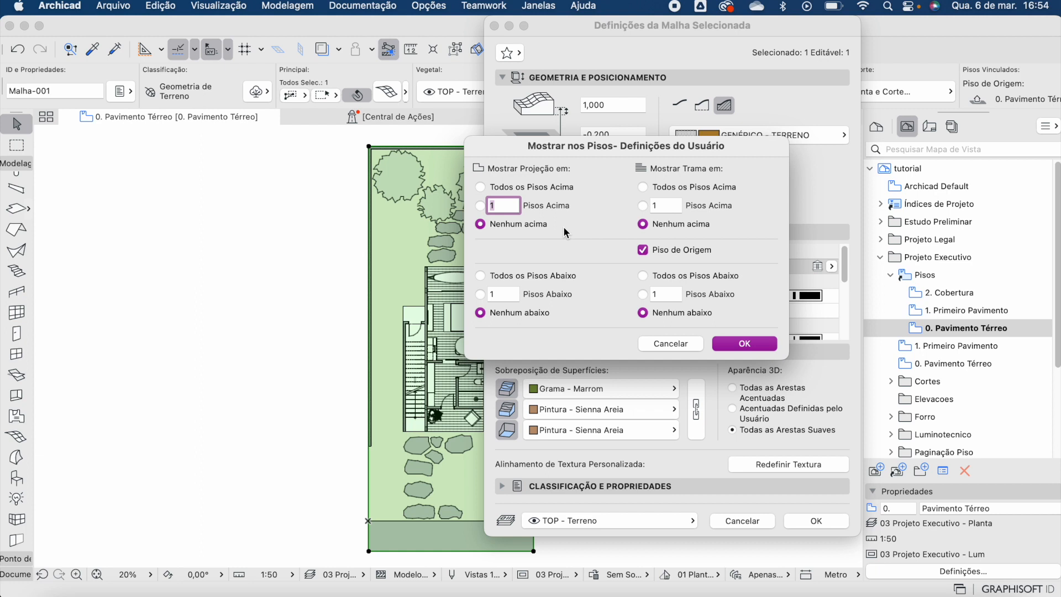
pyautogui.click(480, 188)
pyautogui.click(729, 346)
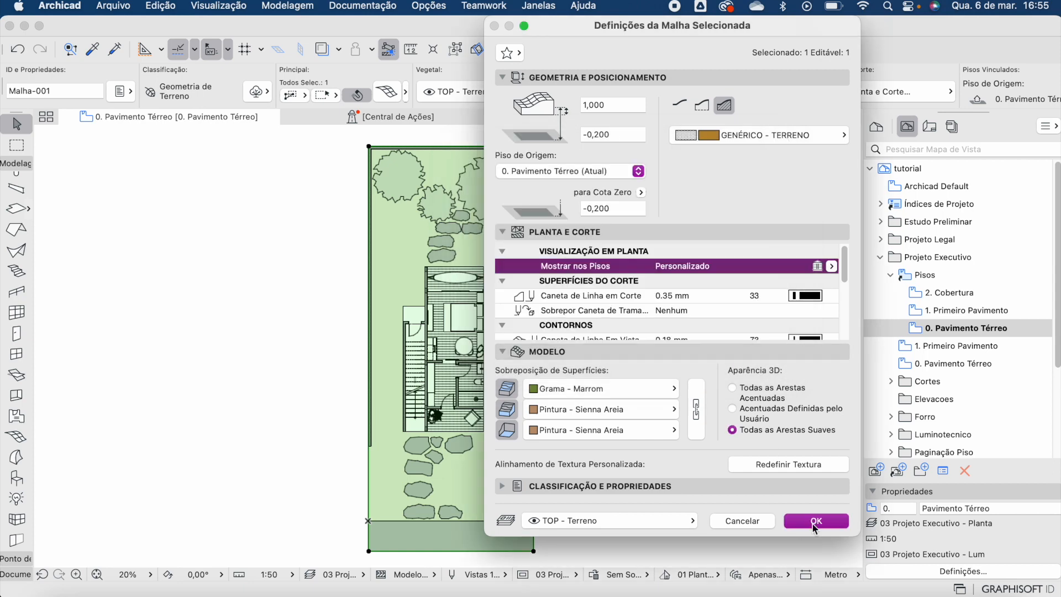
pyautogui.click(813, 520)
pyautogui.click(550, 263)
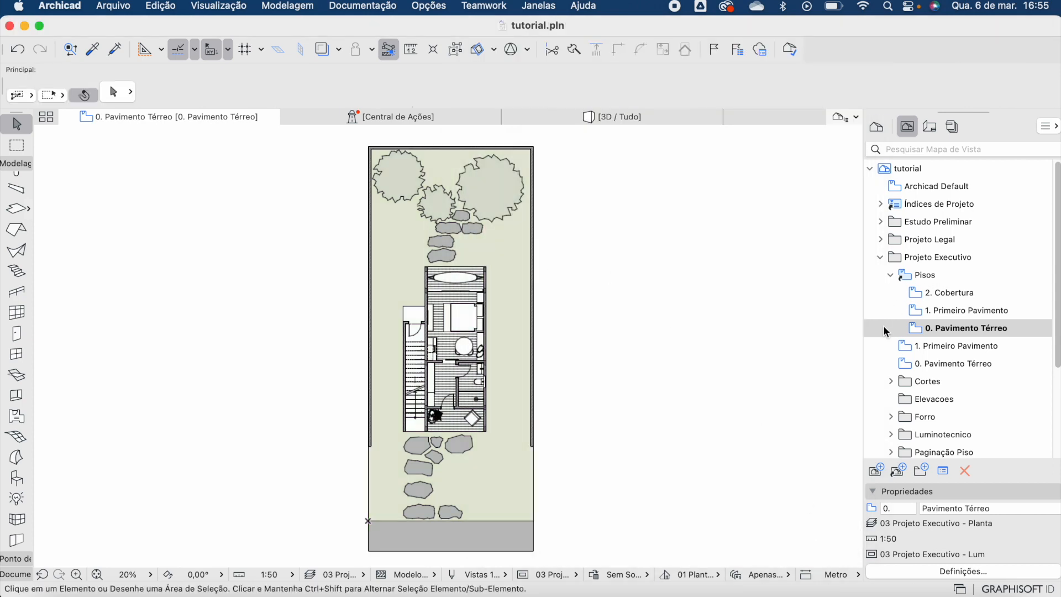
# - Check the terrain outline in the 1. Primeiro Pavimento and 2. Cobertura plans, then return to 0. Pavimento Térreo
pyautogui.doubleClick(946, 310)
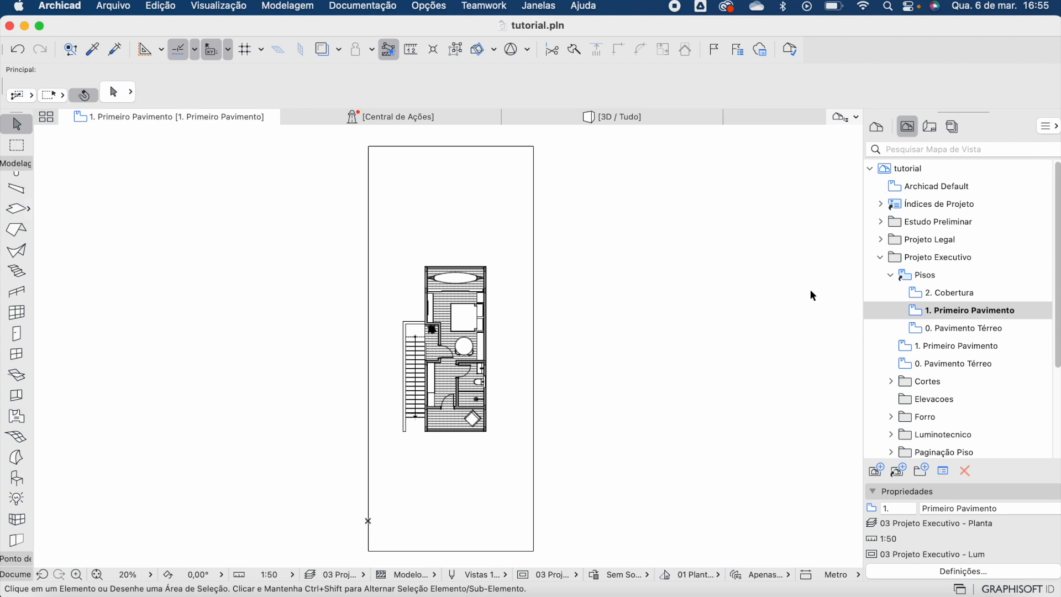
pyautogui.doubleClick(969, 294)
pyautogui.doubleClick(955, 327)
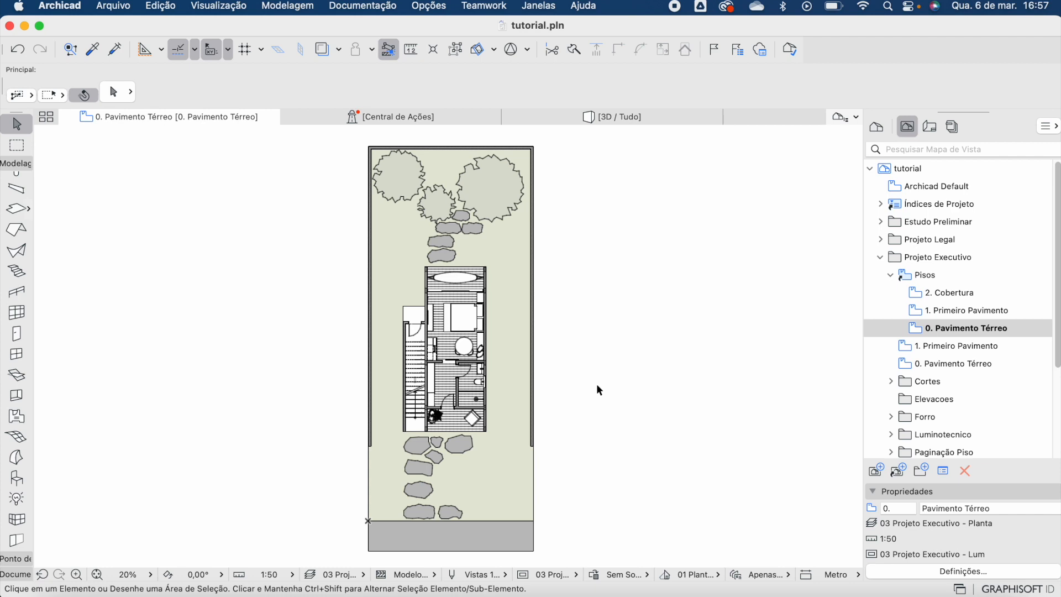
# - Set Mostrar nos Pisos to Piso Origem & Um Piso Acima for the sidewalk and stepping-stone slabs, and check the 2. Cobertura plan
pyautogui.click(500, 533)
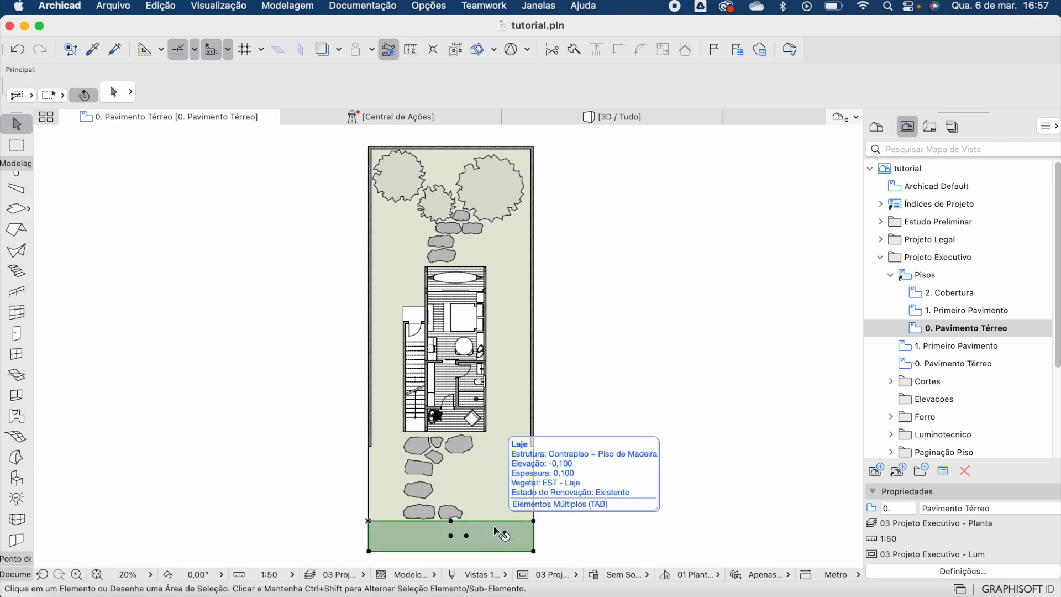
pyautogui.keyDown('shift'); pyautogui.click(466, 456); pyautogui.keyUp('shift')
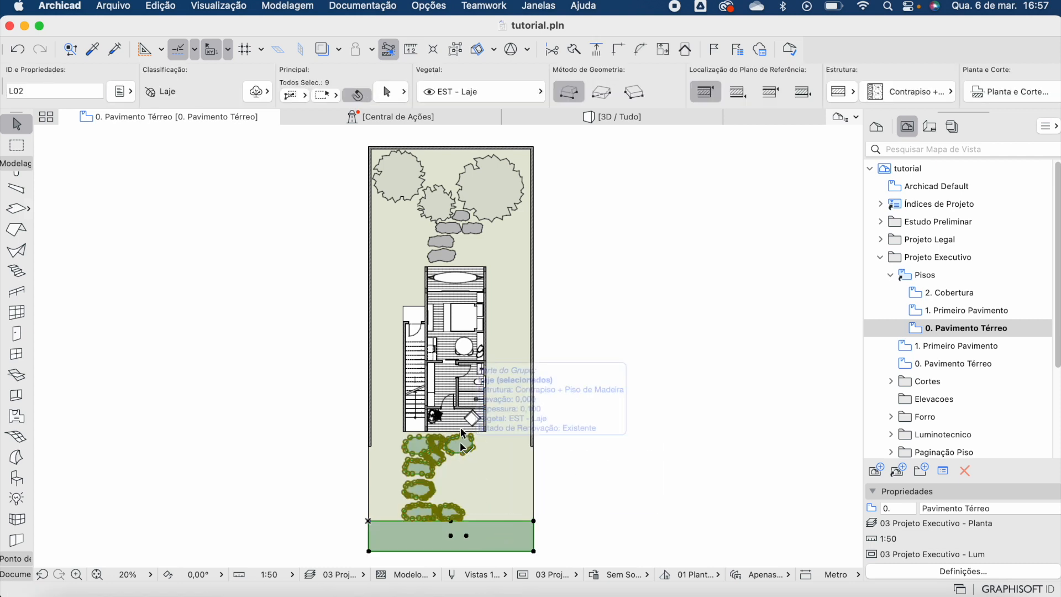
pyautogui.keyDown('shift'); pyautogui.click(450, 263); pyautogui.keyUp('shift')
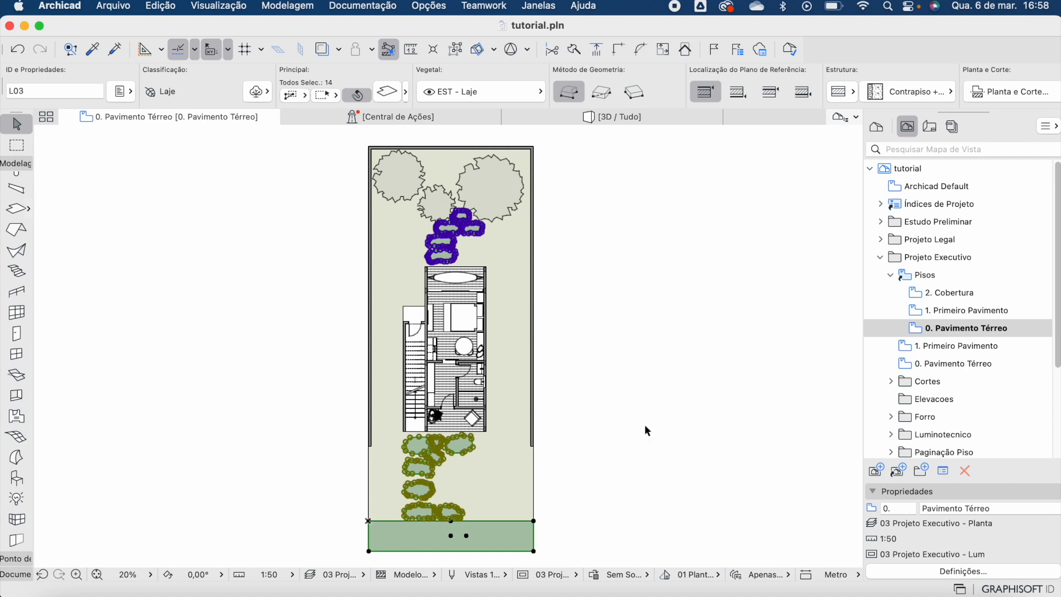
pyautogui.rightClick(509, 530)
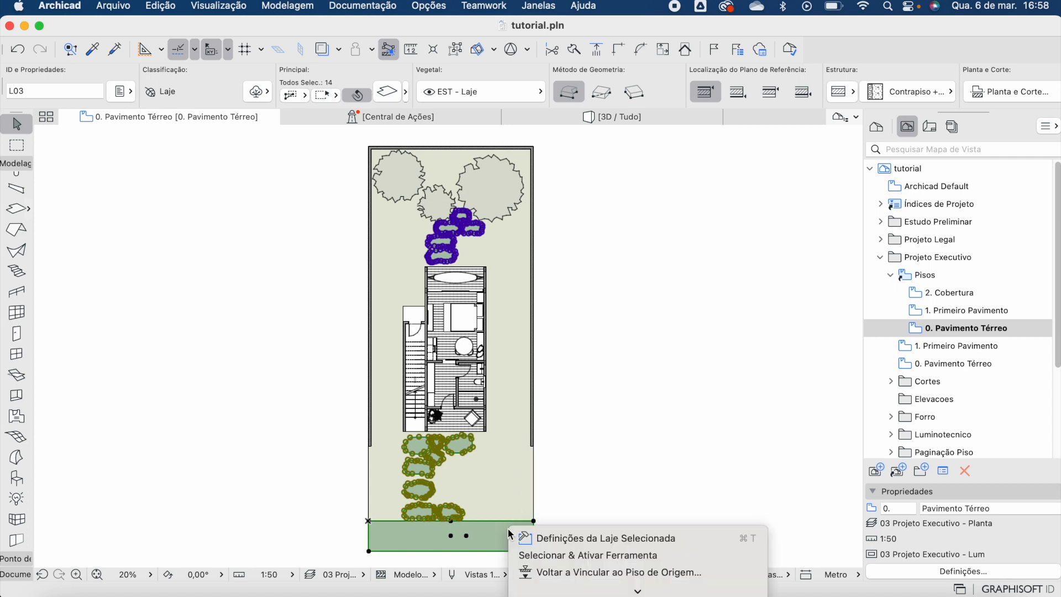
pyautogui.click(585, 544)
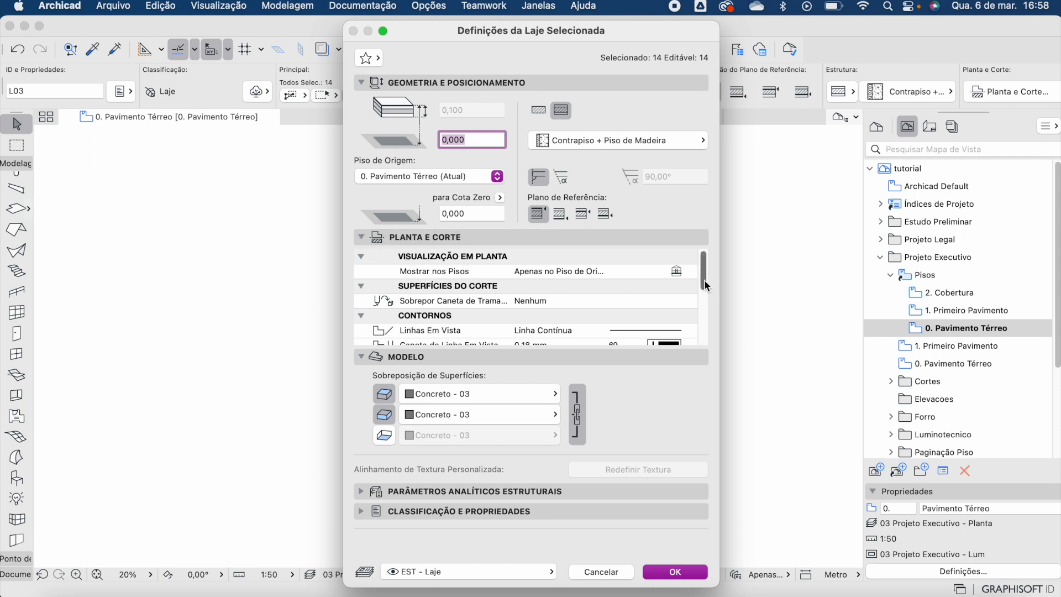
pyautogui.click(678, 271)
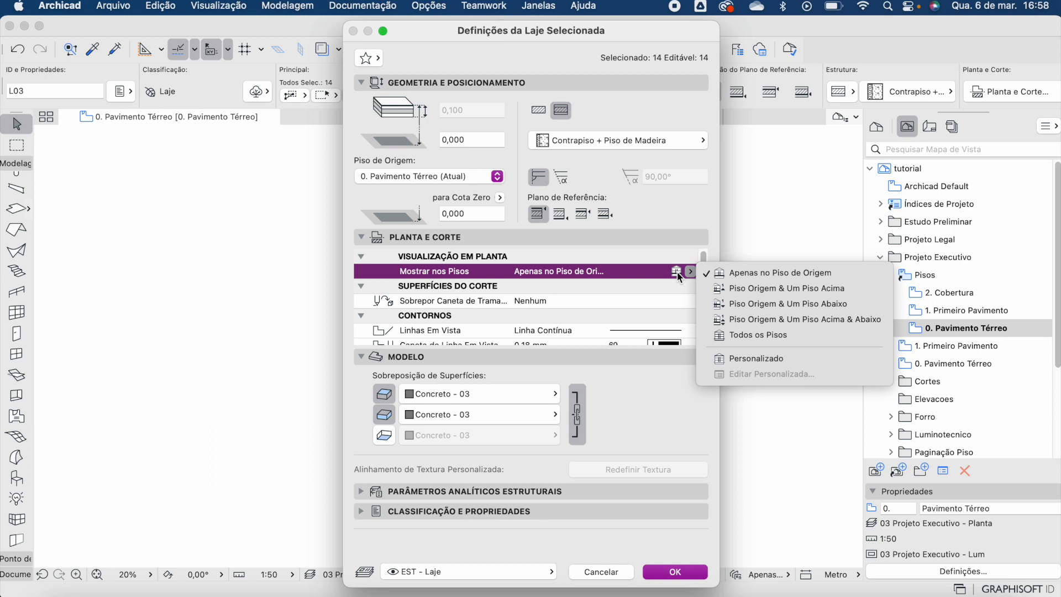
pyautogui.click(745, 291)
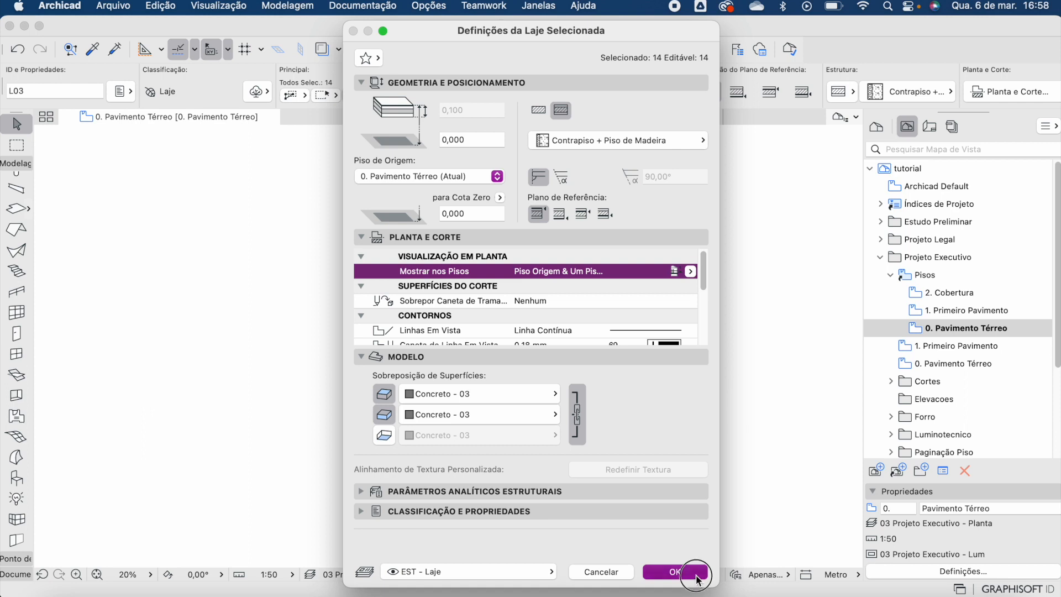
pyautogui.click(675, 572)
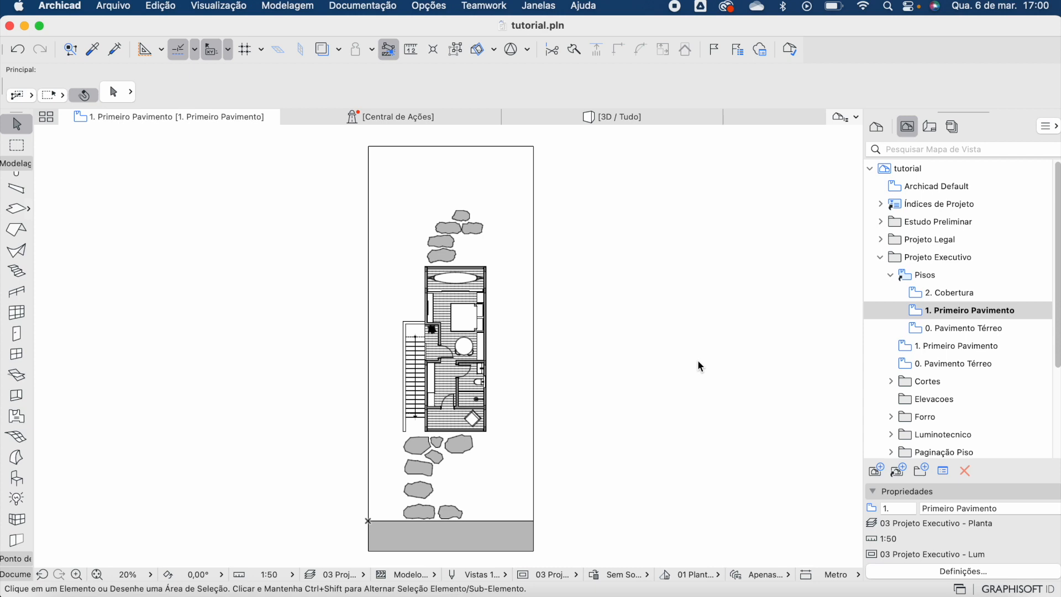
pyautogui.click(959, 294)
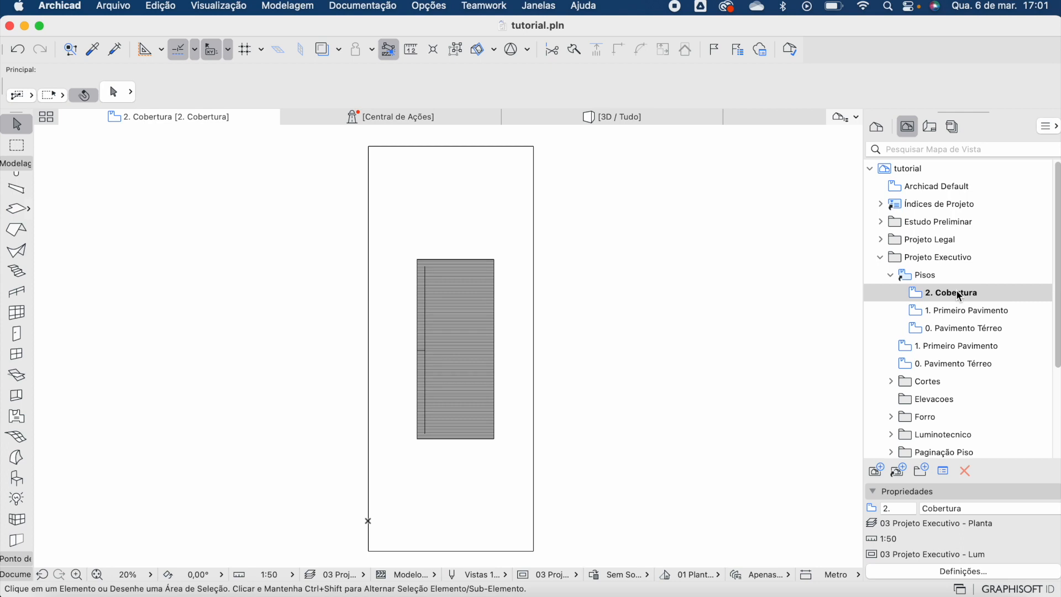
# - On 0. Pavimento Térreo, customize the sidewalk and stepping-stone slabs' floor display: projection on Todos os Pisos Acima, fill on Nenhum acima
pyautogui.click(961, 327)
pyautogui.click(437, 443)
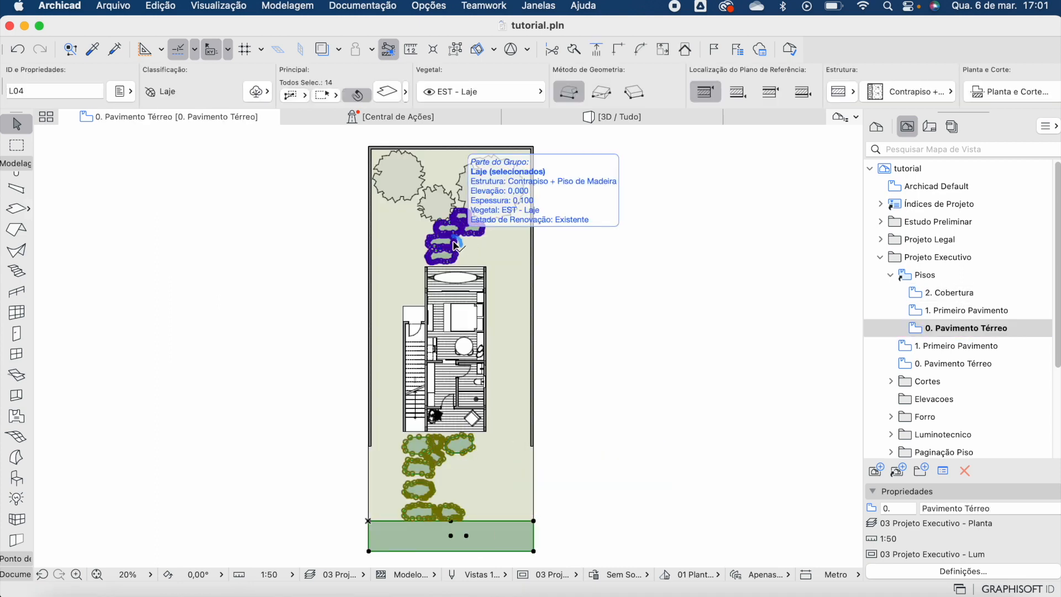
pyautogui.rightClick(453, 245)
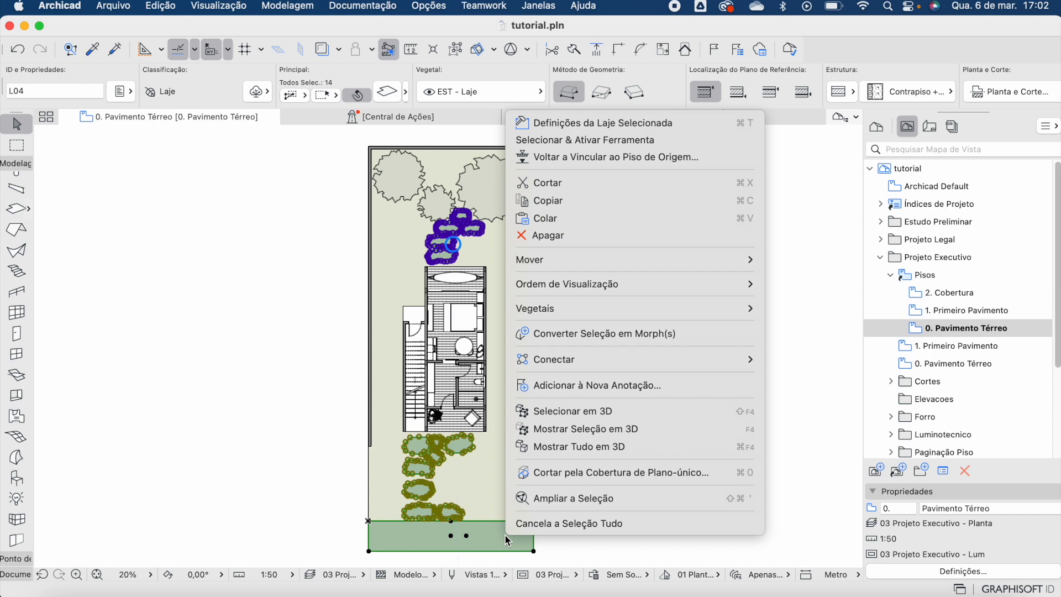
pyautogui.click(622, 124)
pyautogui.click(690, 271)
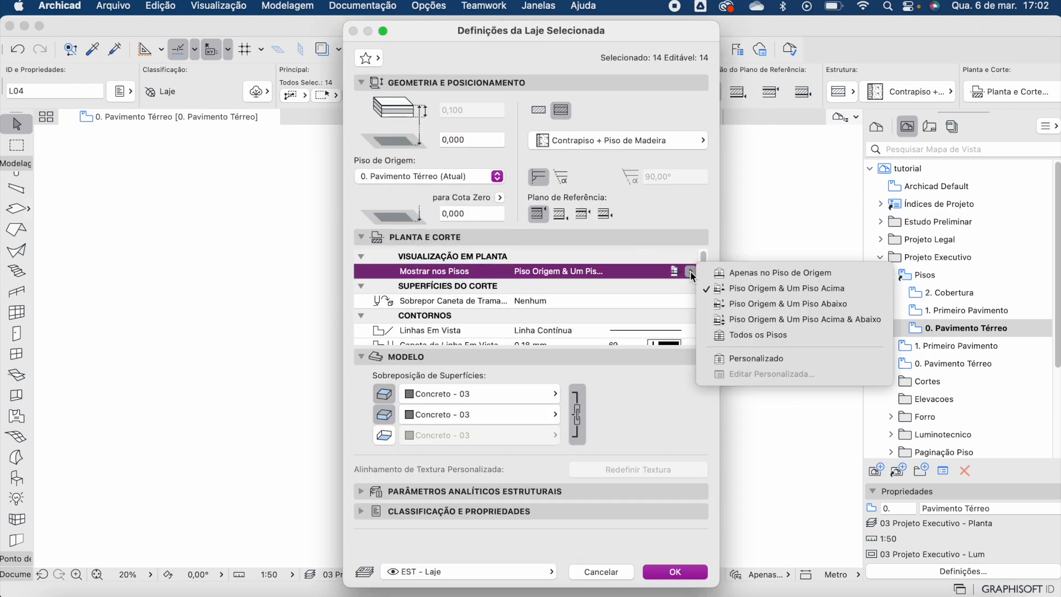
pyautogui.click(739, 361)
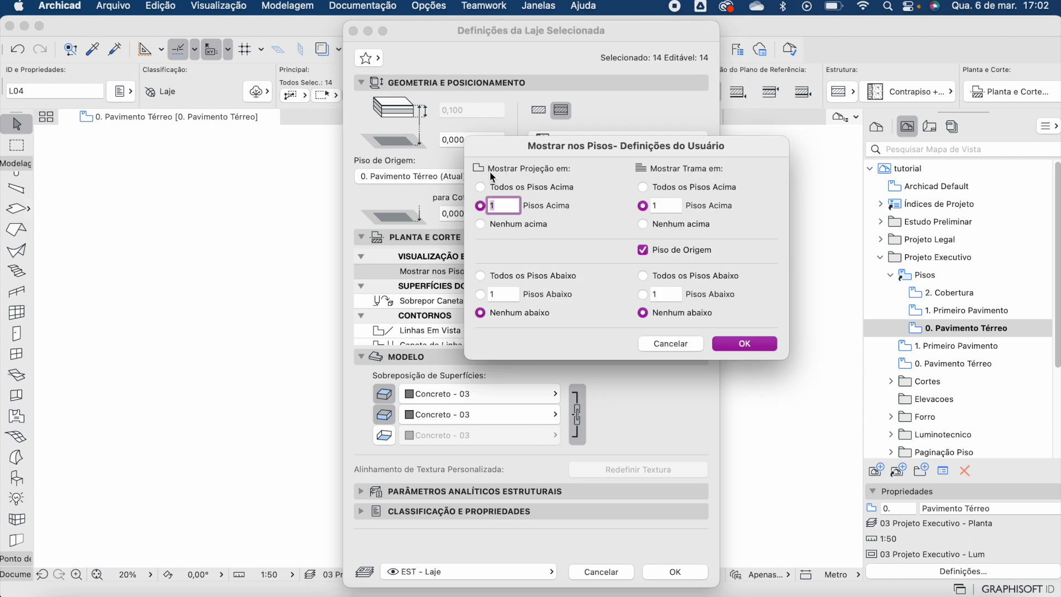
pyautogui.click(481, 188)
pyautogui.click(643, 224)
pyautogui.click(744, 345)
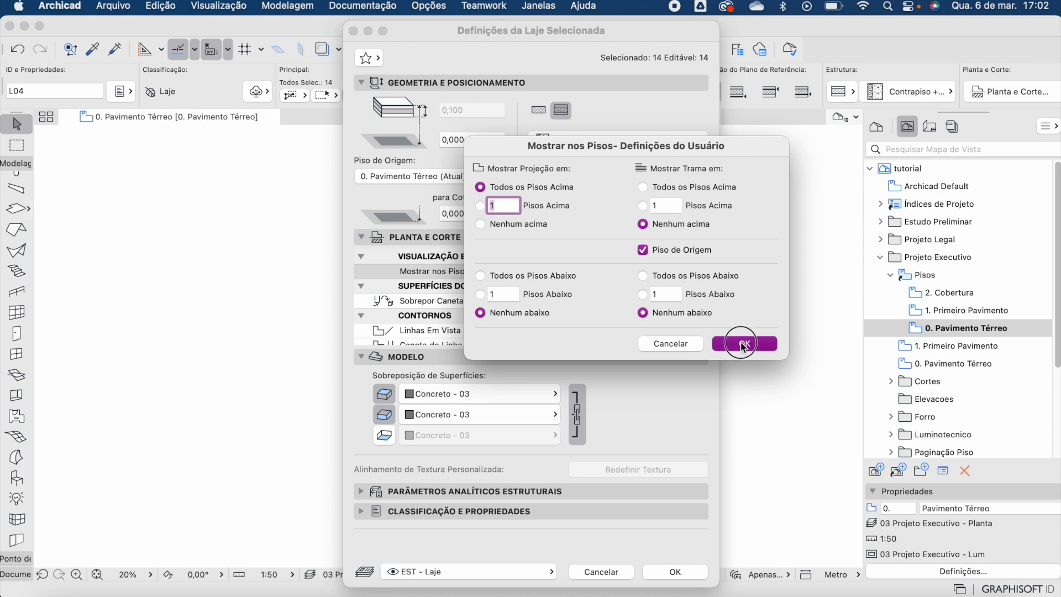
pyautogui.click(675, 572)
# - Check the slab outlines in the 1. Primeiro Pavimento plan and return to 0. Pavimento Térreo
pyautogui.doubleClick(971, 314)
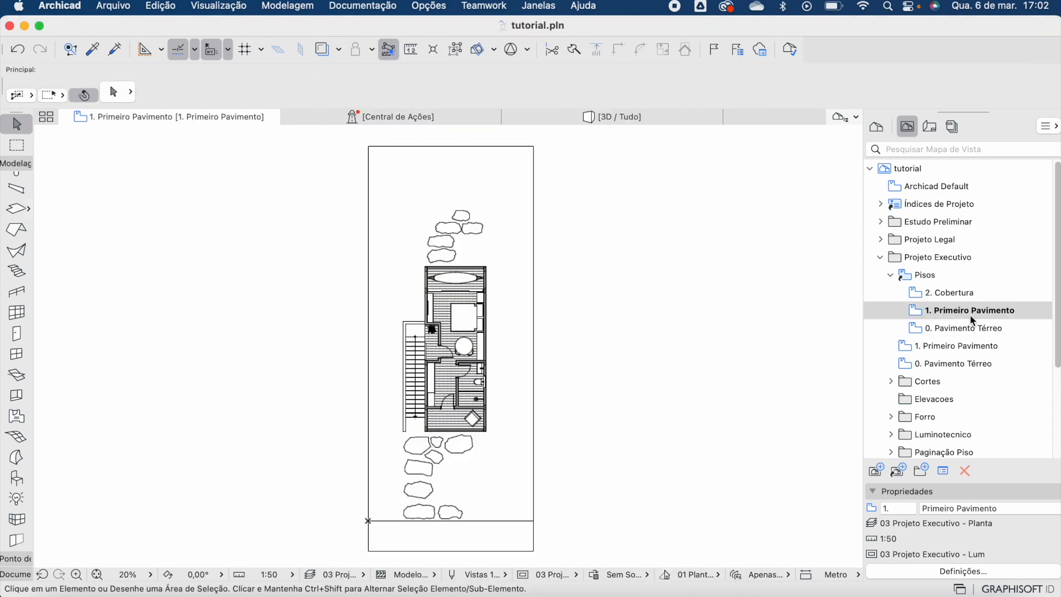
pyautogui.click(731, 364)
pyautogui.press('super+Down')
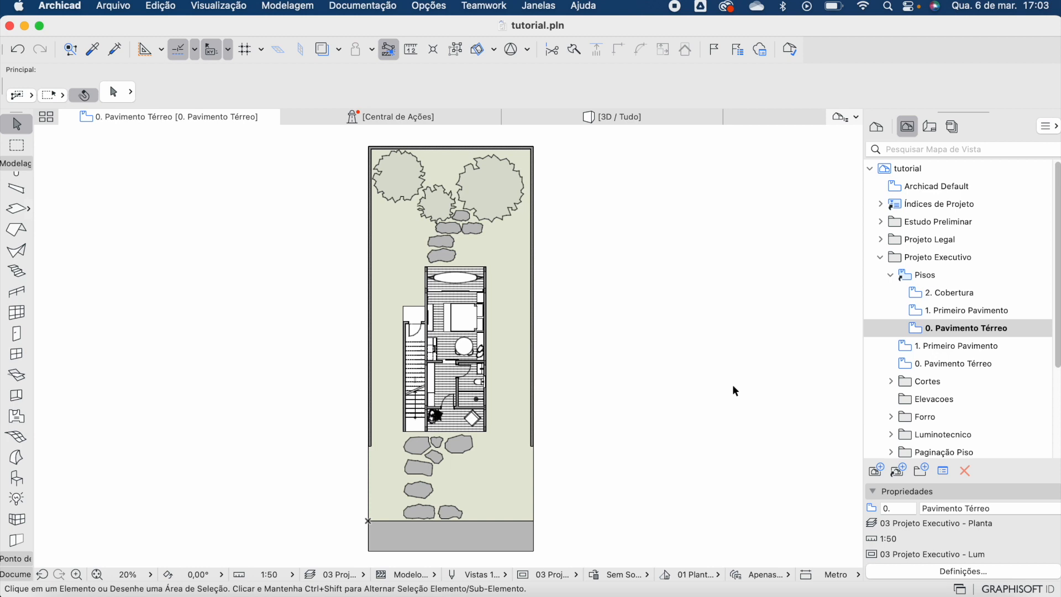
# - Select the three boundary walls and set their Mostrar nos Pisos option to Todos os Pisos Relevantes
pyautogui.click(371, 292)
pyautogui.rightClick(536, 231)
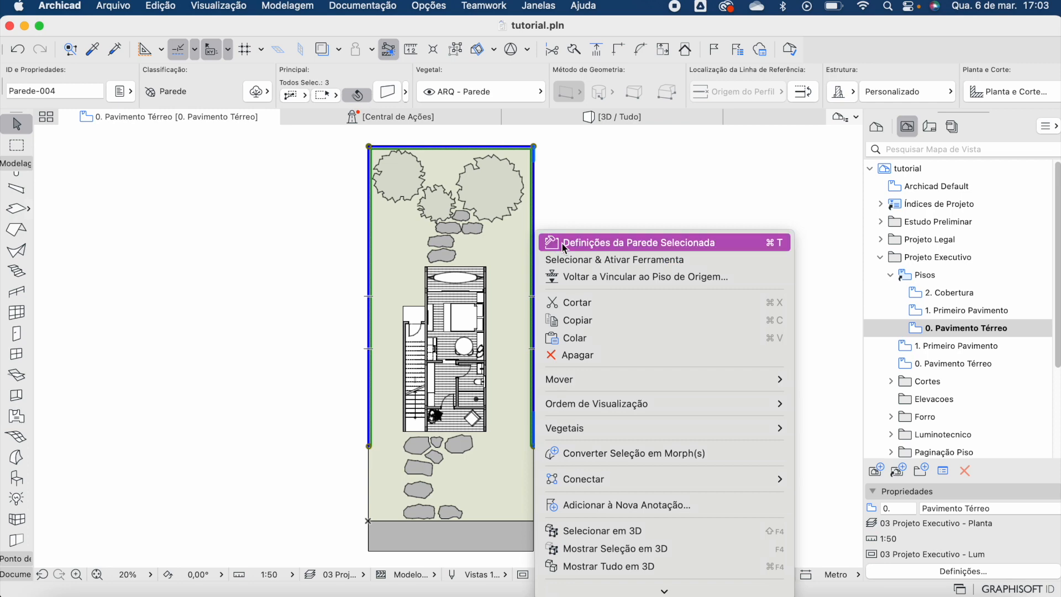
pyautogui.click(564, 244)
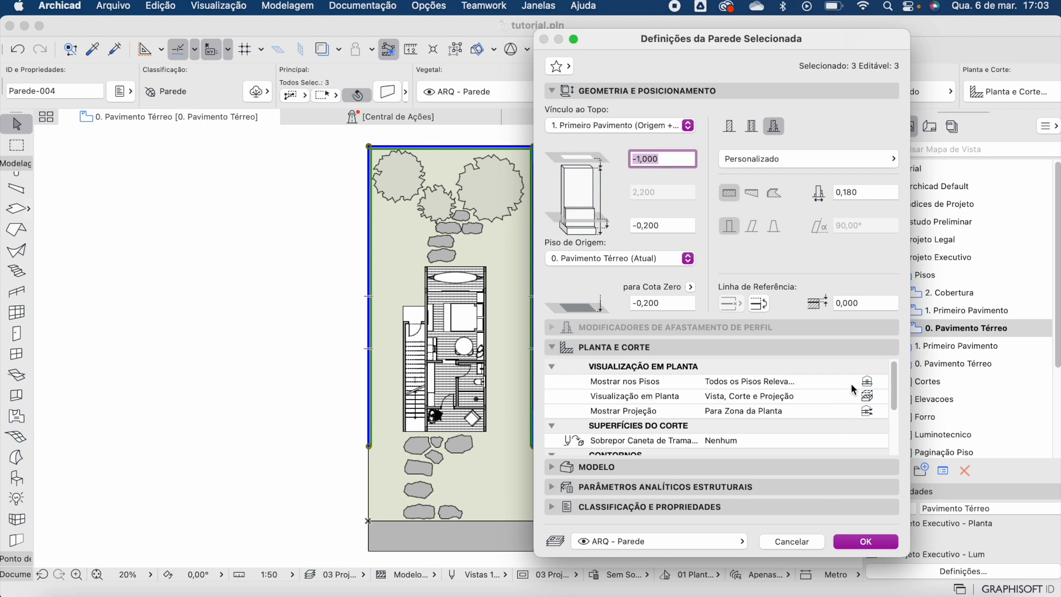
pyautogui.click(871, 383)
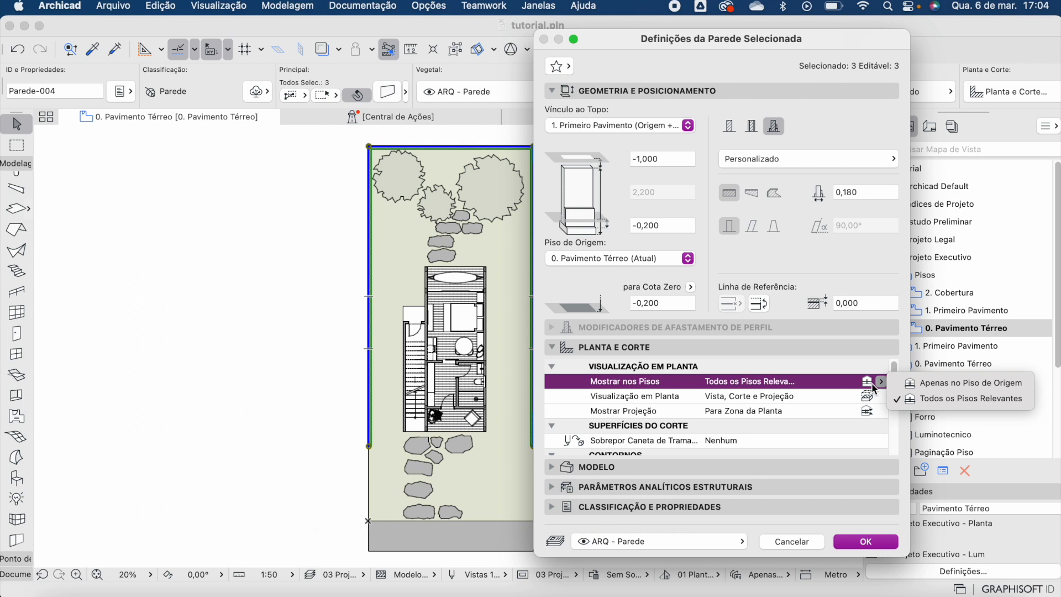
pyautogui.click(906, 398)
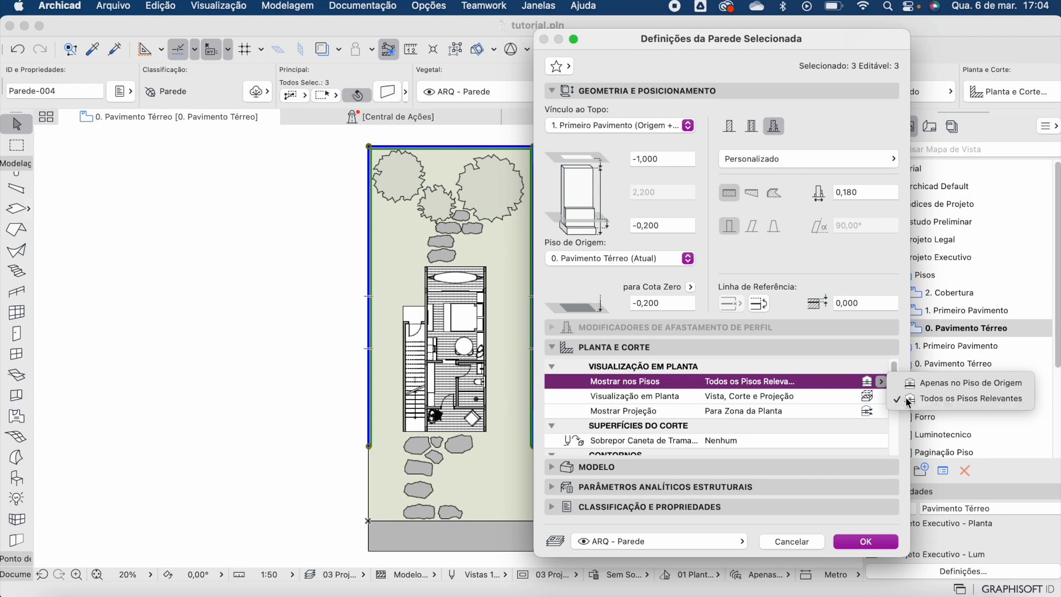
pyautogui.click(868, 542)
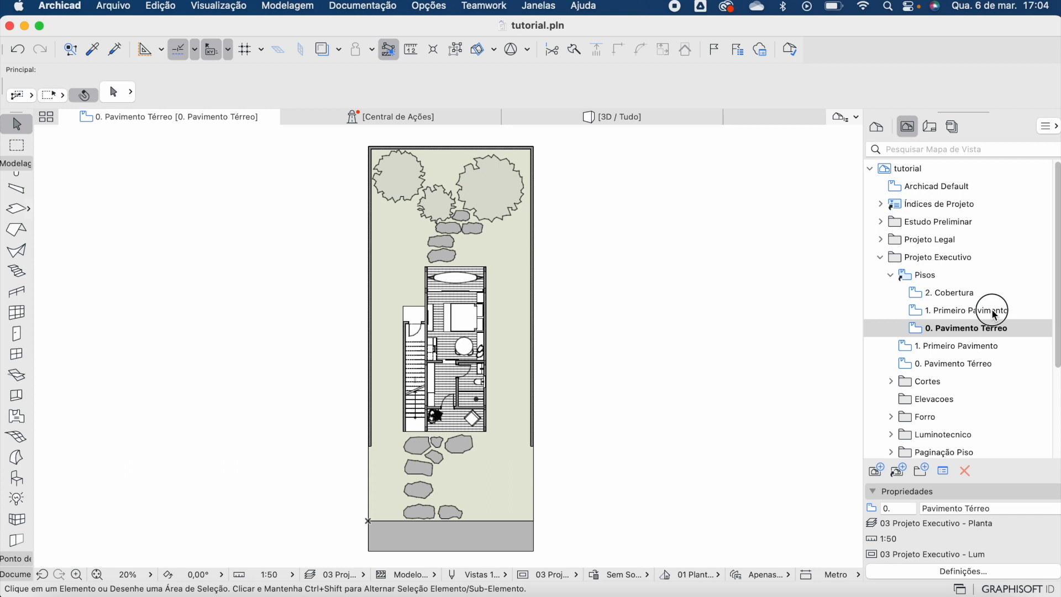
# - In the 1. Primeiro Pavimento view settings, set the floor plan cut plane's relative zone to show down to 1 Piso(s) abaixo
pyautogui.click(993, 310)
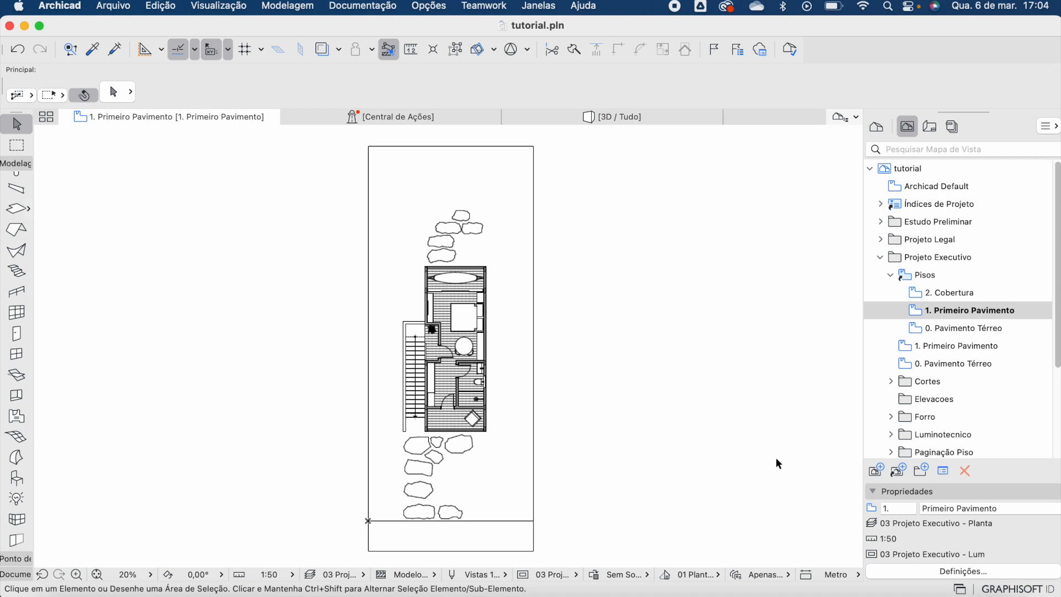
pyautogui.rightClick(941, 312)
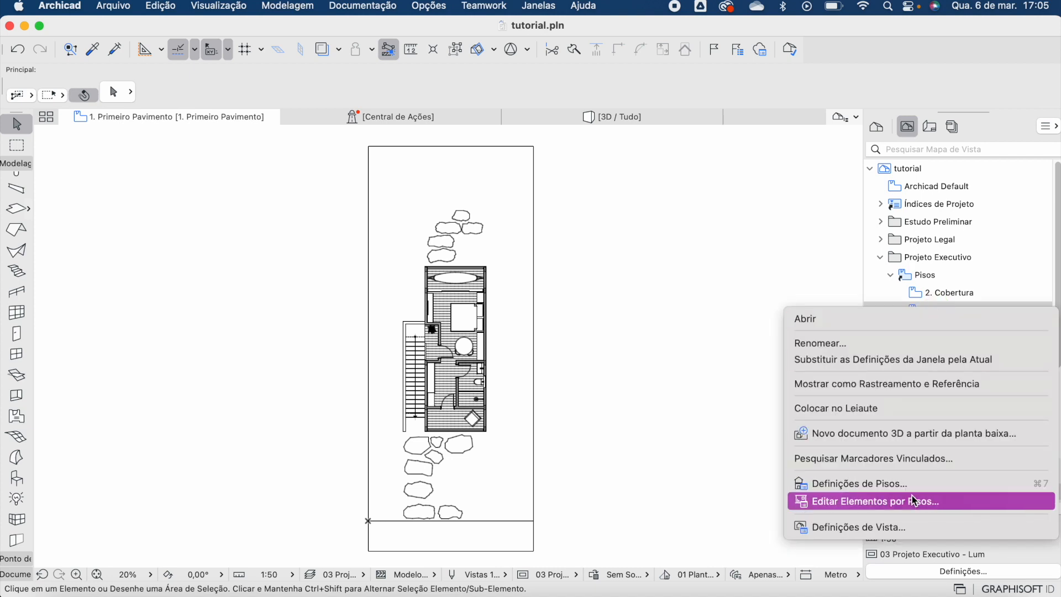
pyautogui.click(907, 528)
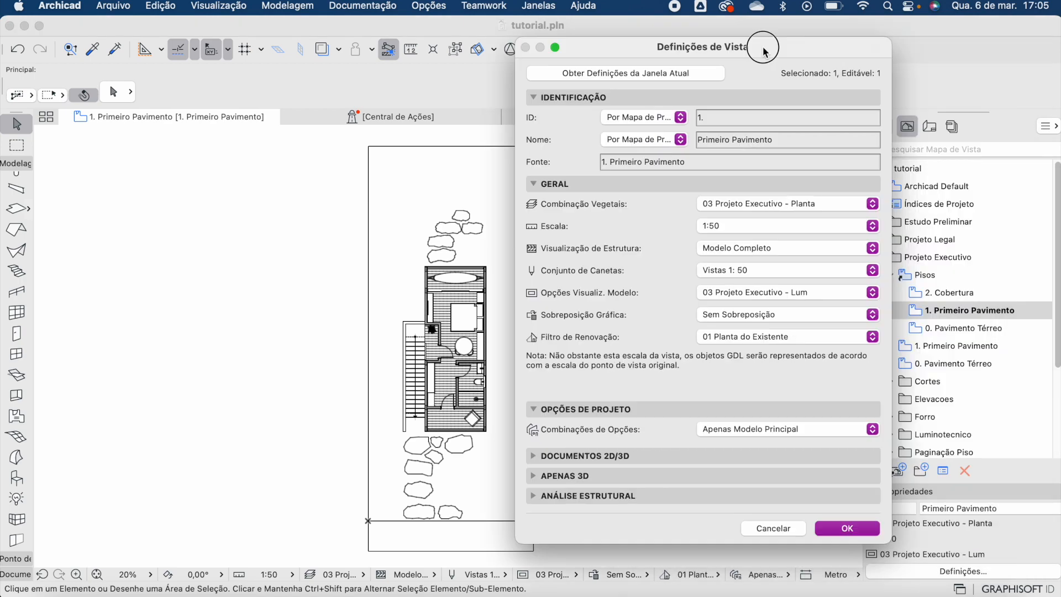
pyautogui.moveTo(765, 52); pyautogui.dragTo(564, 48)
pyautogui.click(333, 180)
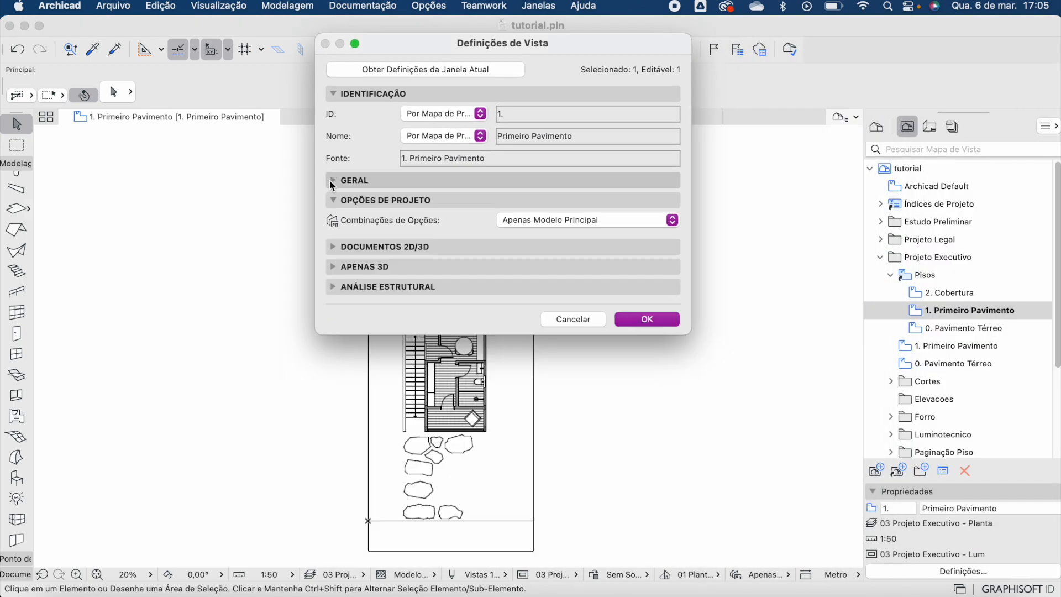
pyautogui.click(332, 247)
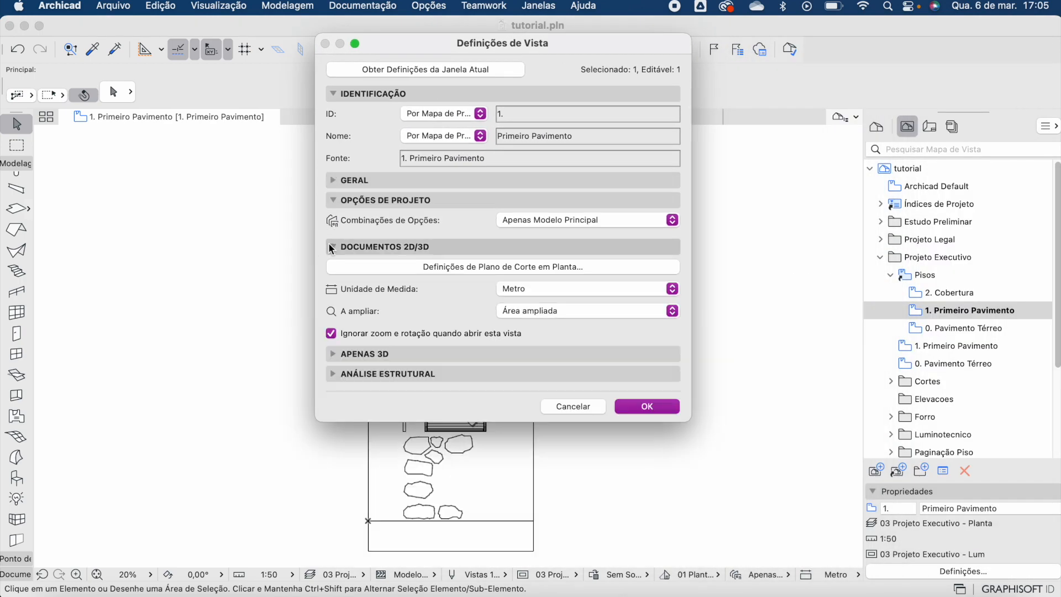
pyautogui.click(437, 268)
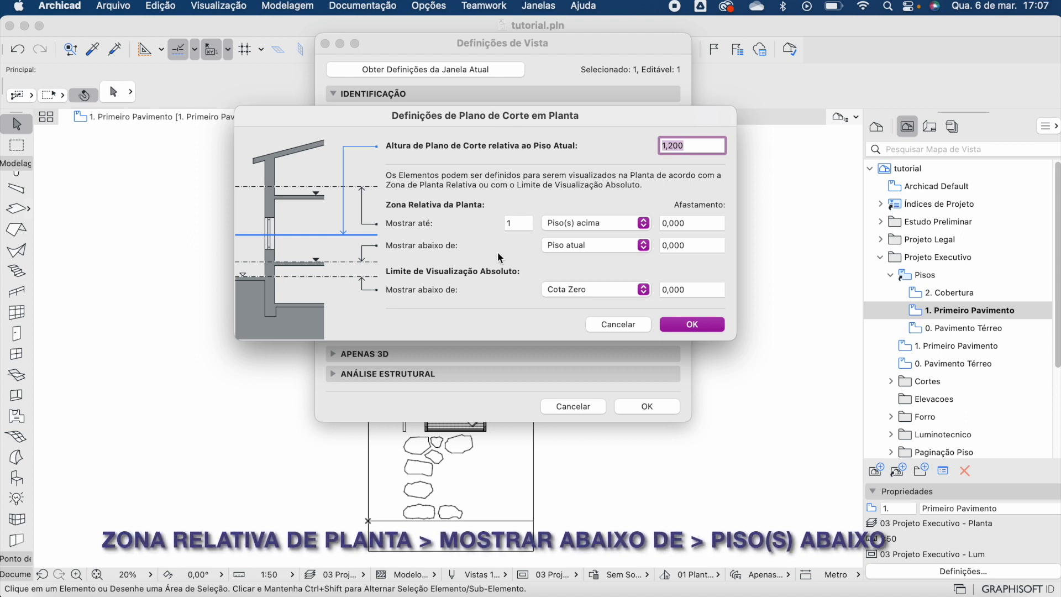
pyautogui.click(611, 246)
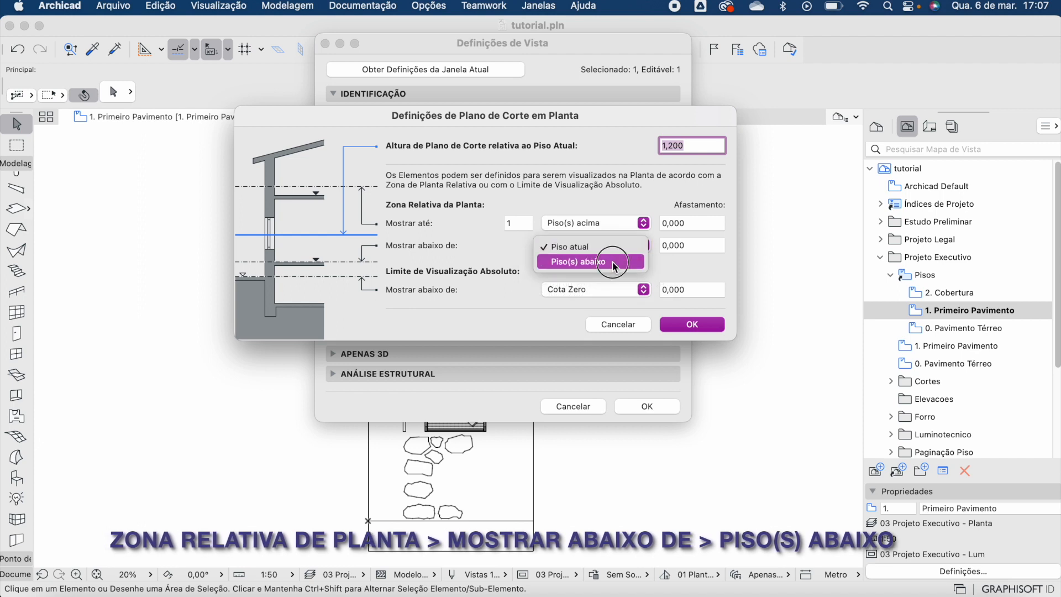
pyautogui.click(614, 262)
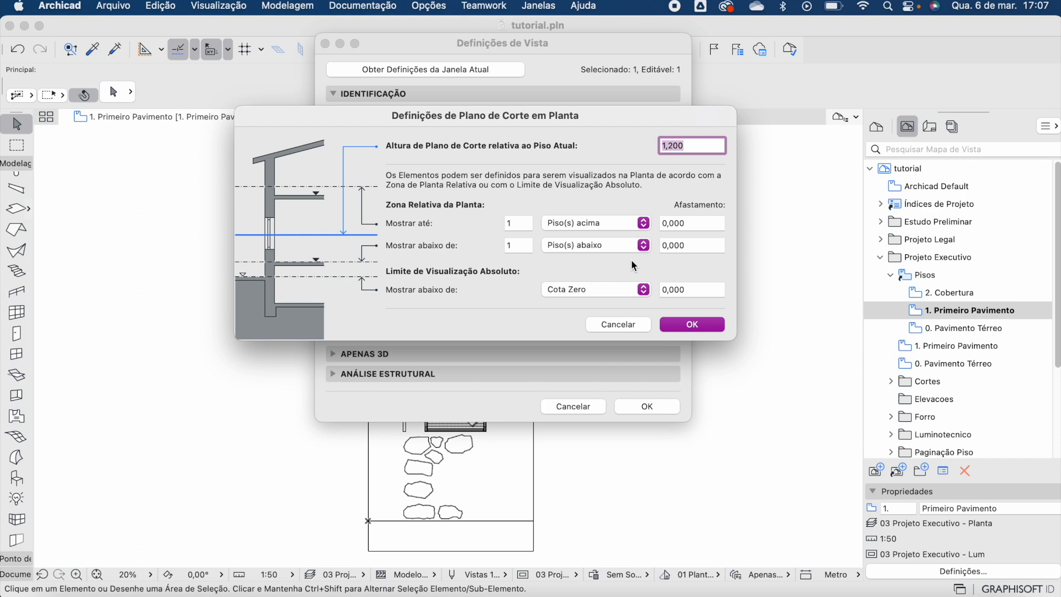
pyautogui.click(676, 324)
pyautogui.click(647, 408)
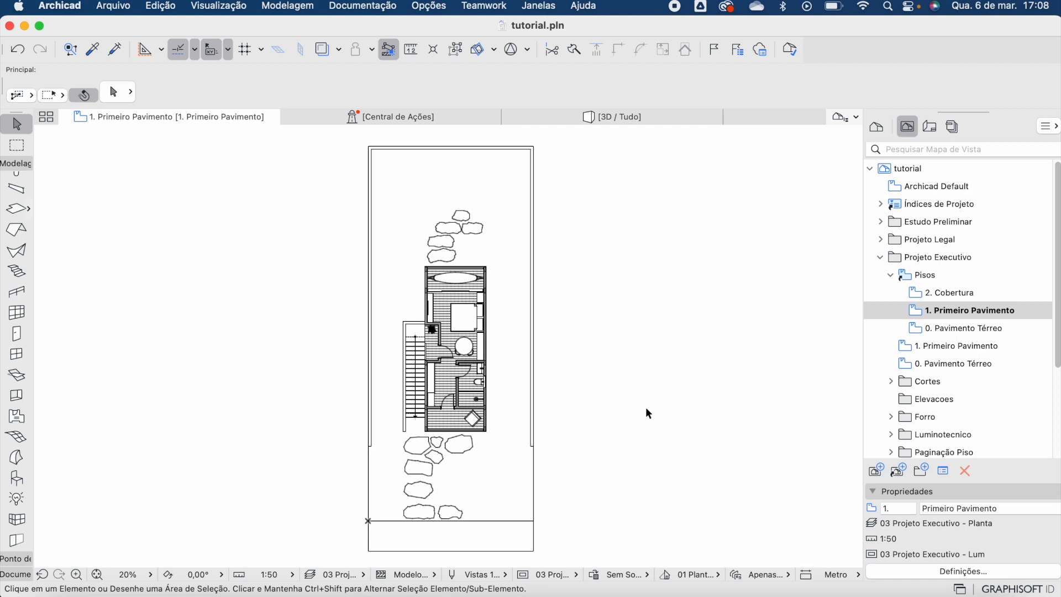
# - In the 2. Cobertura view settings, set the floor plan cut plane's relative zone to show down to 2 Piso(s) abaixo
pyautogui.click(959, 293)
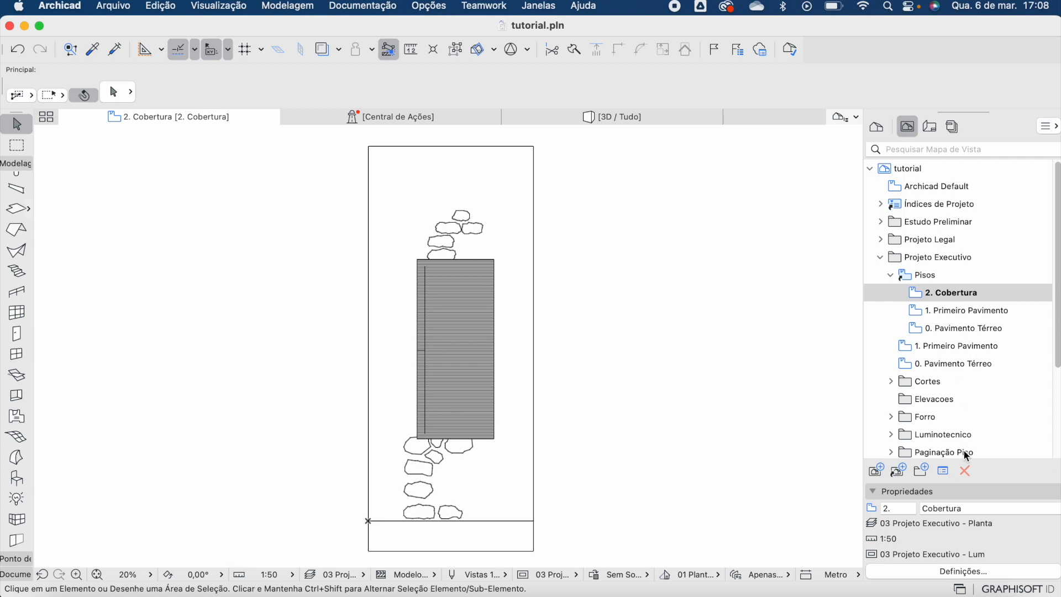
pyautogui.rightClick(995, 292)
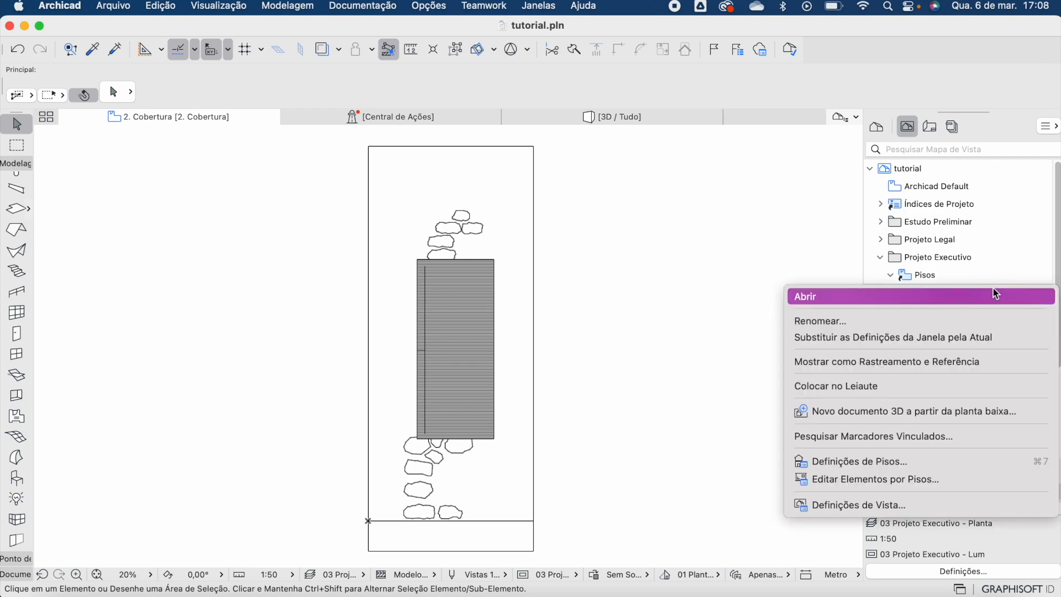
pyautogui.click(907, 503)
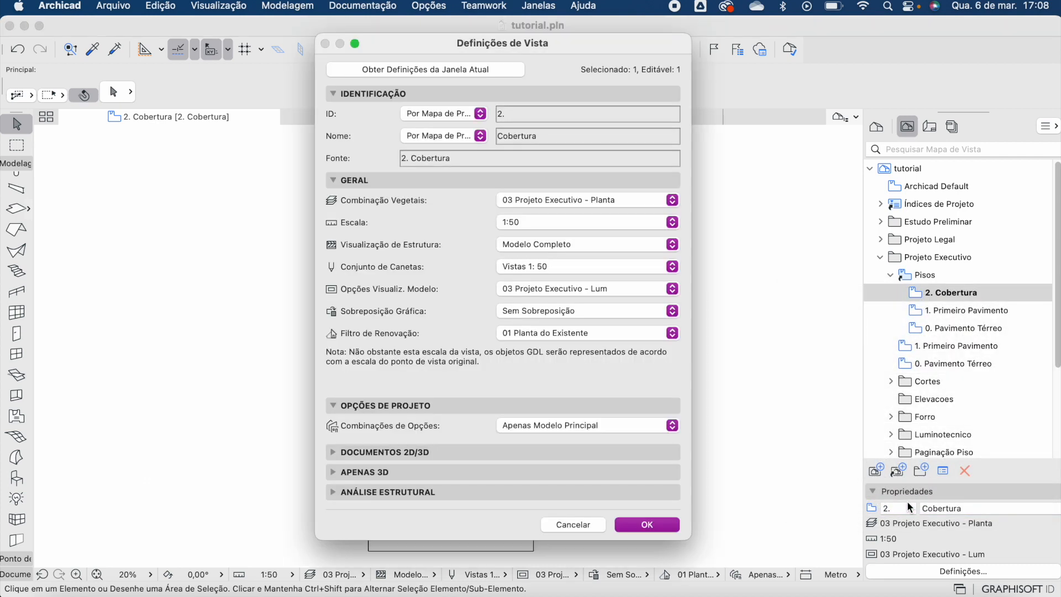
pyautogui.click(358, 455)
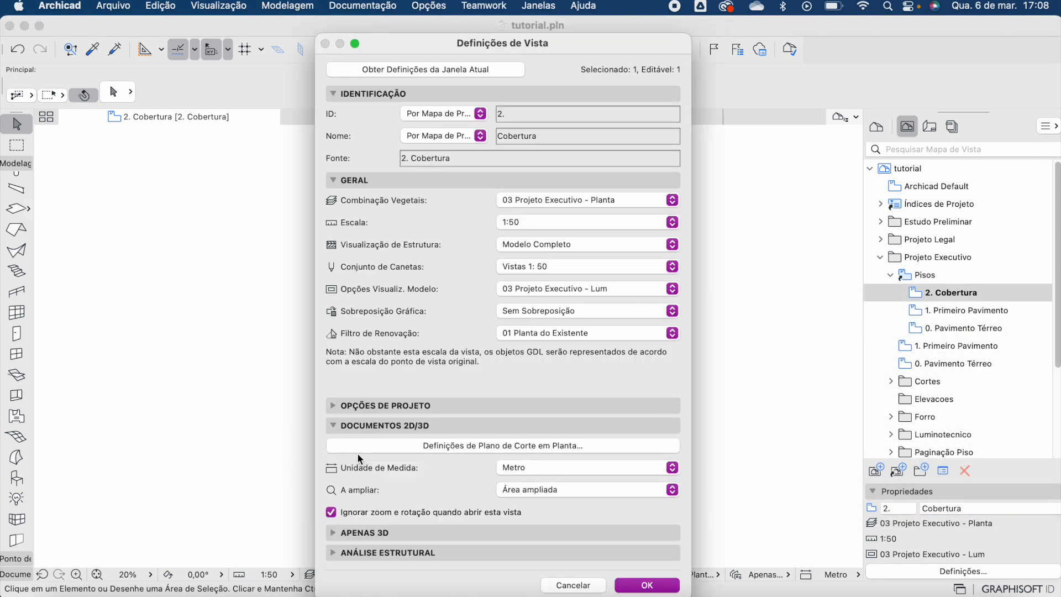
pyautogui.click(472, 446)
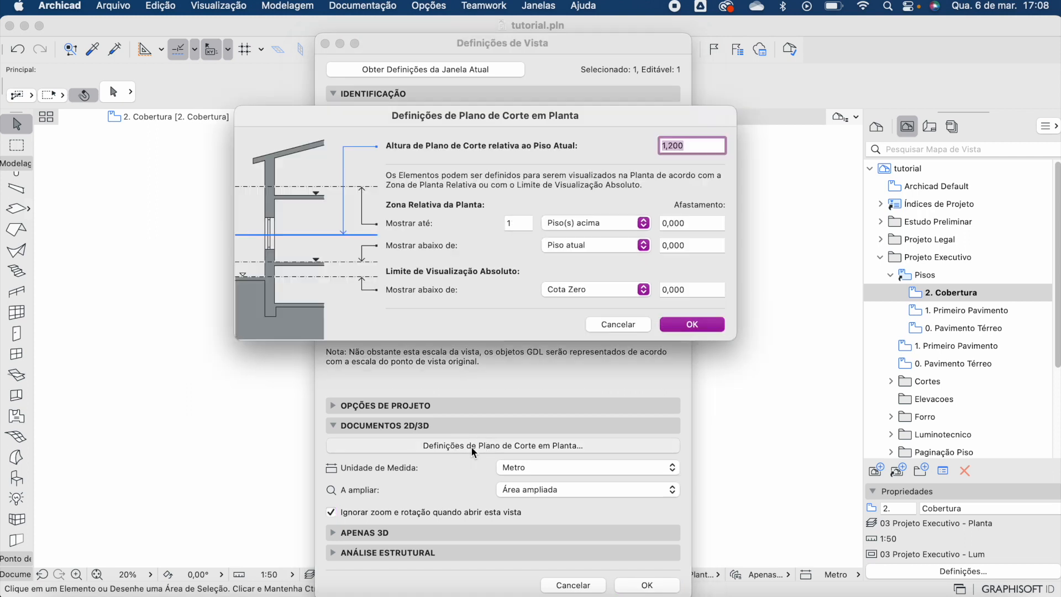
pyautogui.click(567, 248)
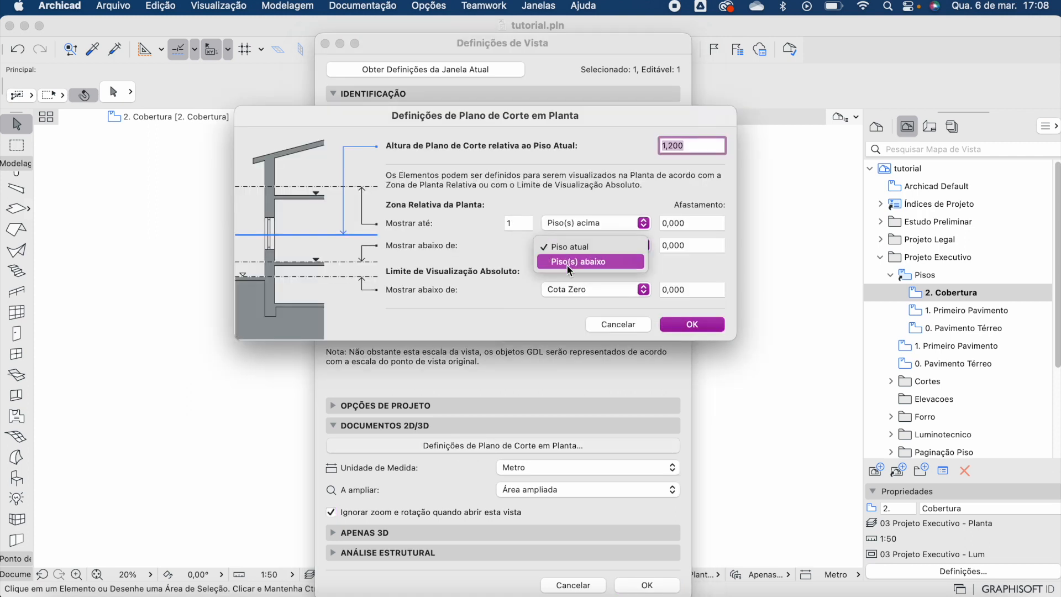
pyautogui.click(567, 266)
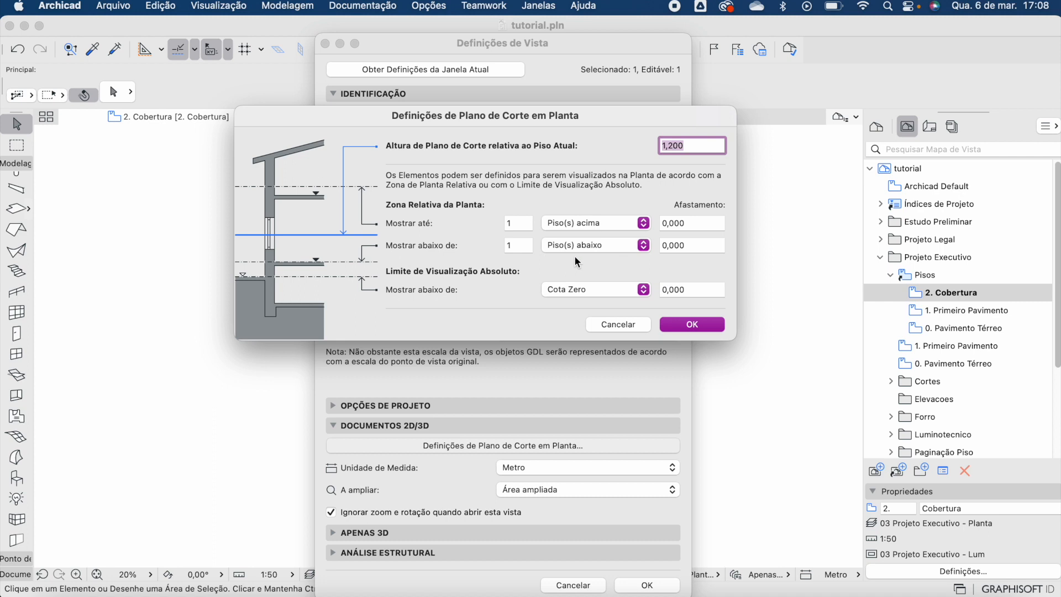
pyautogui.click(514, 244)
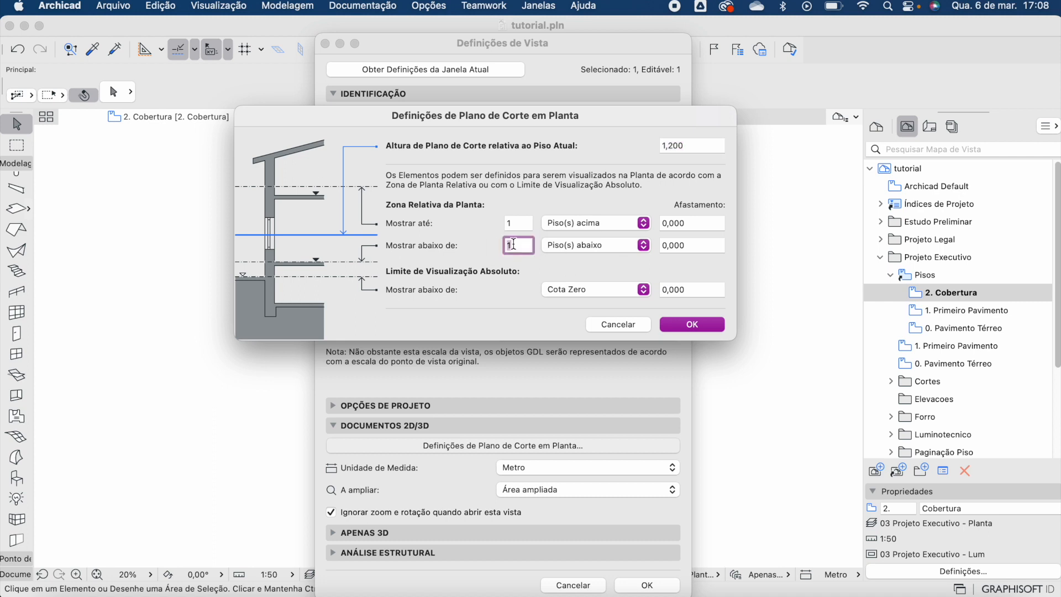
pyautogui.write('2')
pyautogui.click(715, 327)
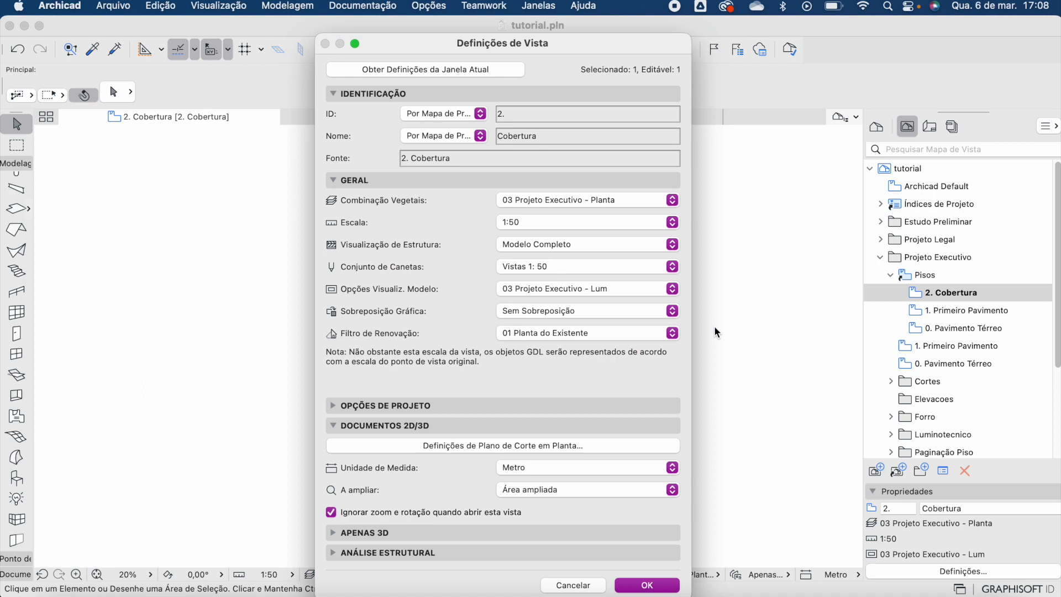
pyautogui.click(650, 585)
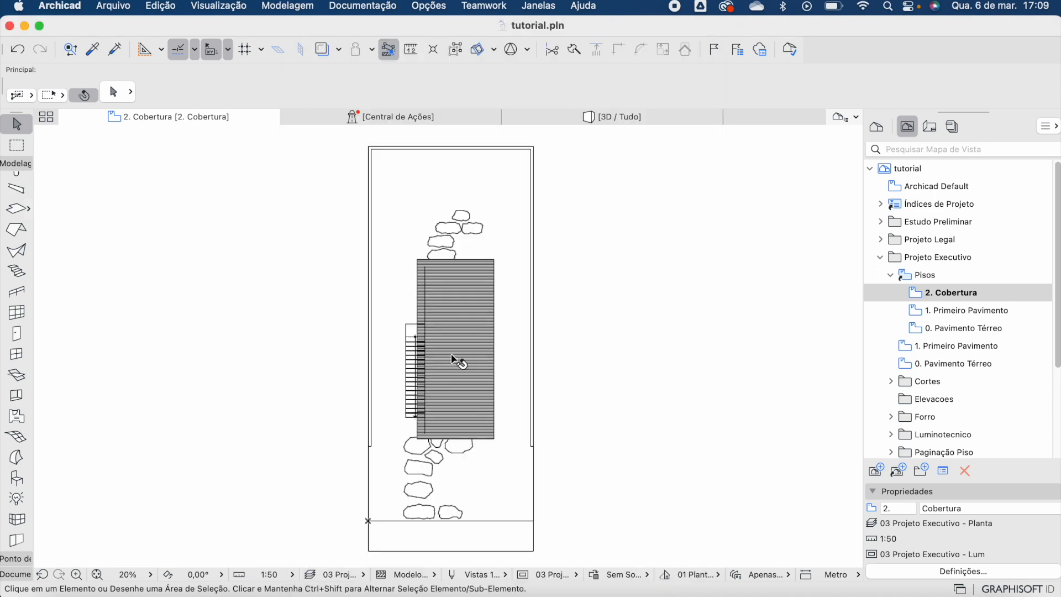
# - On 0. Pavimento Térreo, set Mostrar nos Pisos to Todos os Pisos Relevantes for the two walls enclosing the staircase
pyautogui.click(410, 345)
pyautogui.doubleClick(940, 327)
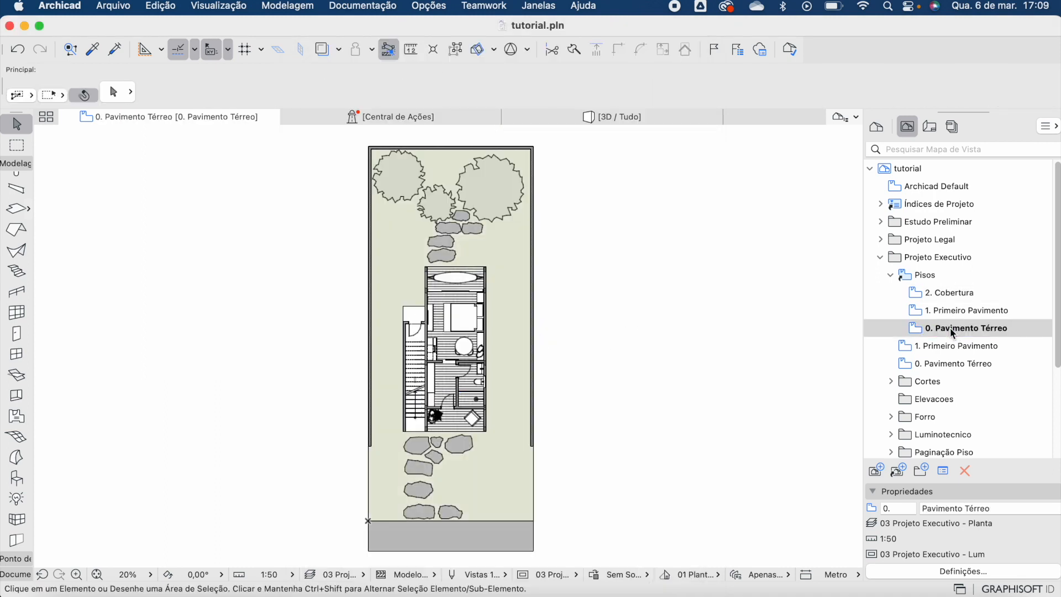
pyautogui.scroll(5, 416, 430)
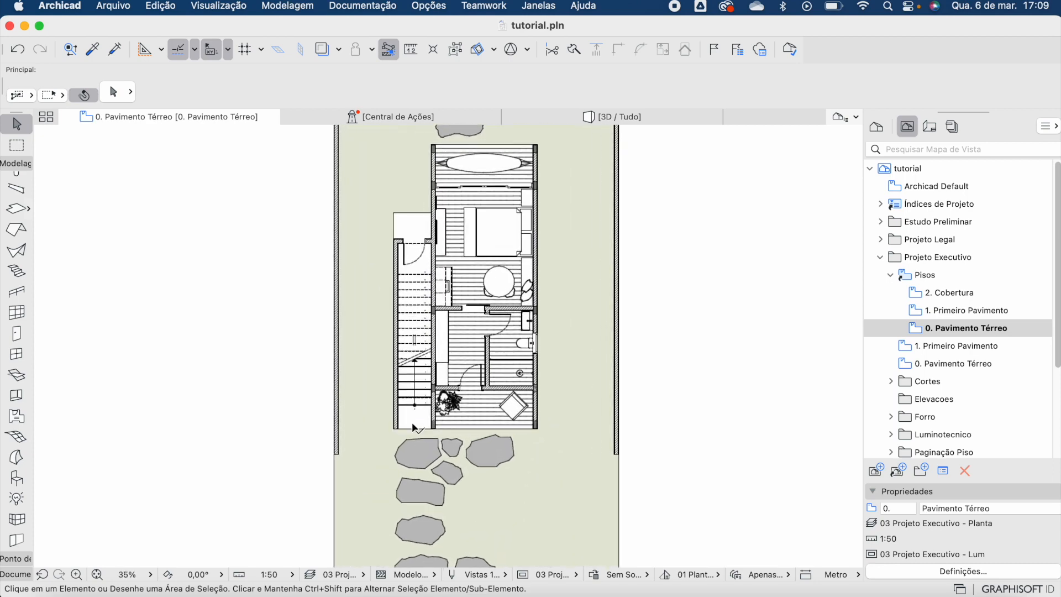
pyautogui.click(396, 340)
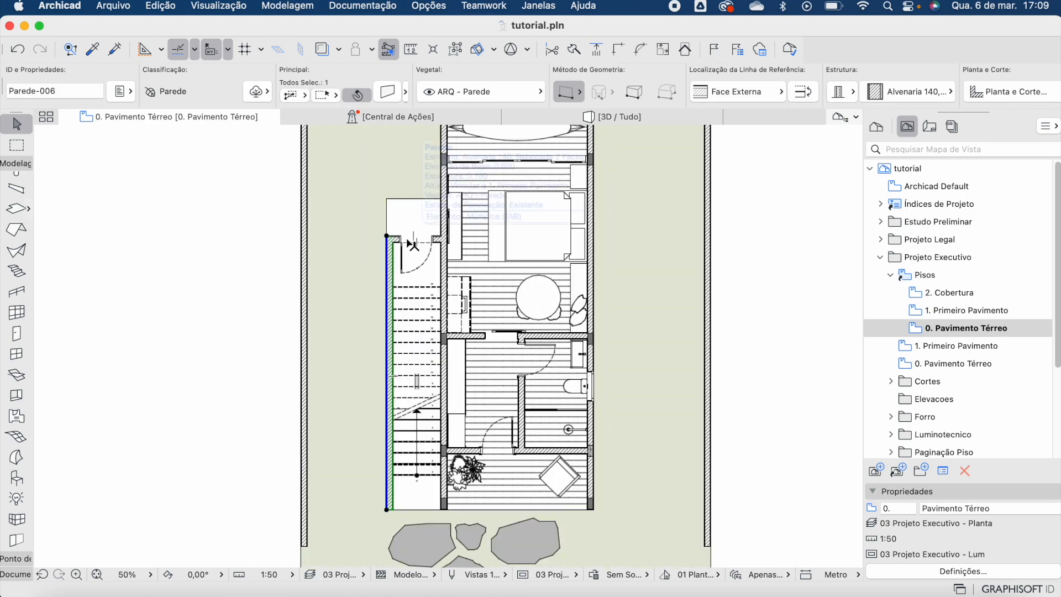
pyautogui.scroll(5, 396, 243)
pyautogui.keyDown('shift'); pyautogui.click(397, 239); pyautogui.keyUp('shift')
pyautogui.press('super+t')
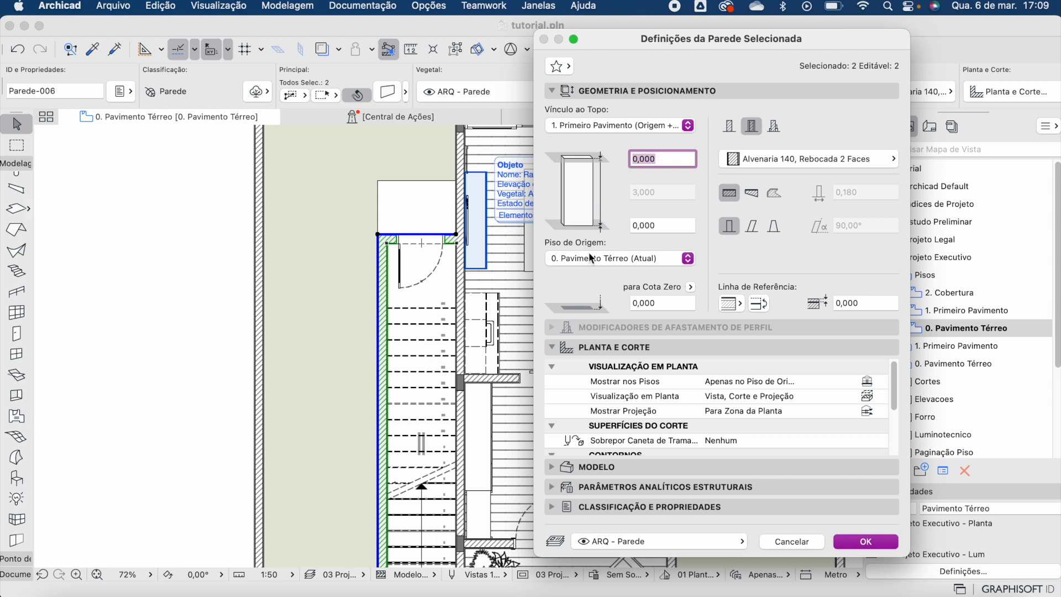
pyautogui.click(868, 382)
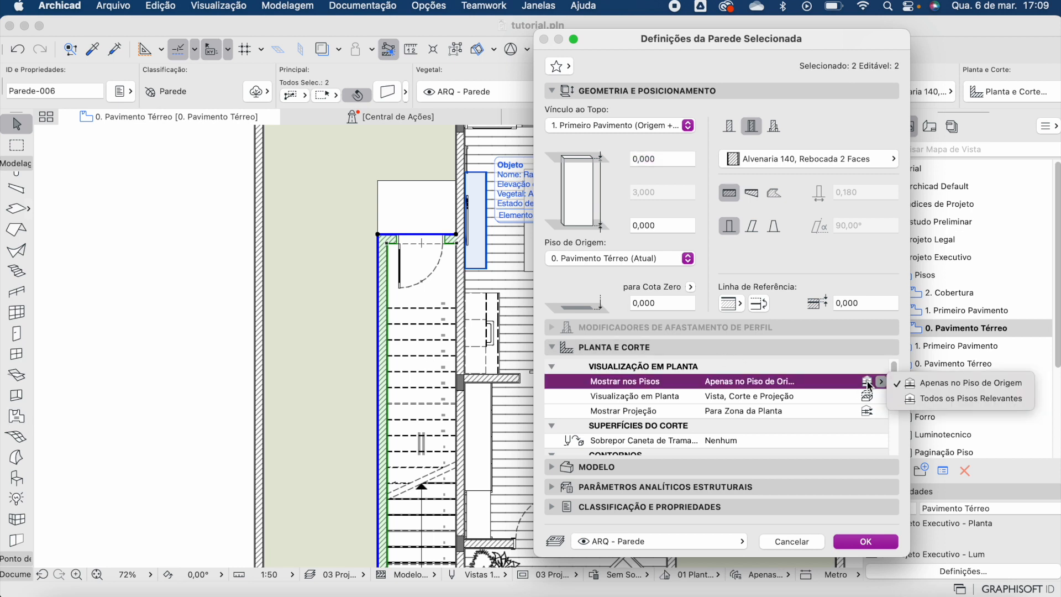
pyautogui.click(912, 399)
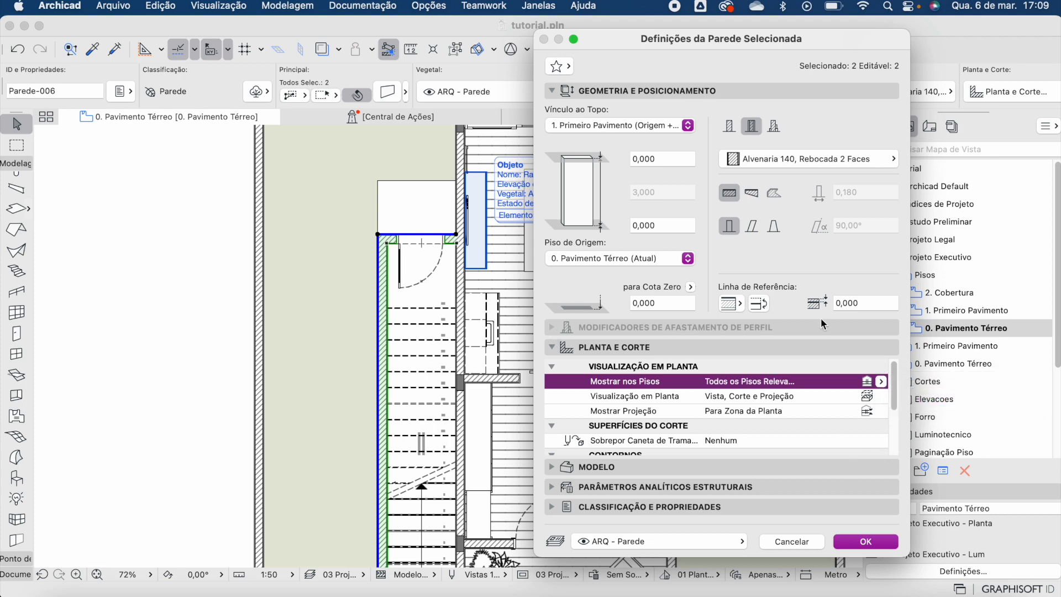
pyautogui.click(878, 543)
# - On the 2. Cobertura plan, send the staircase behind the roof with the display order Passar para Trás
pyautogui.doubleClick(961, 293)
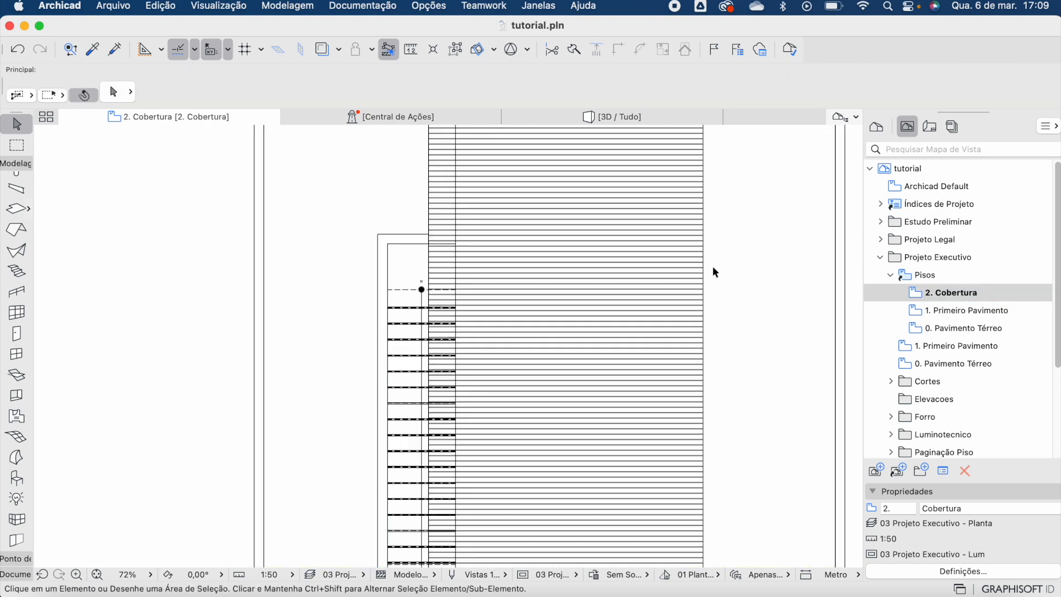
pyautogui.scroll(-1, 639, 274)
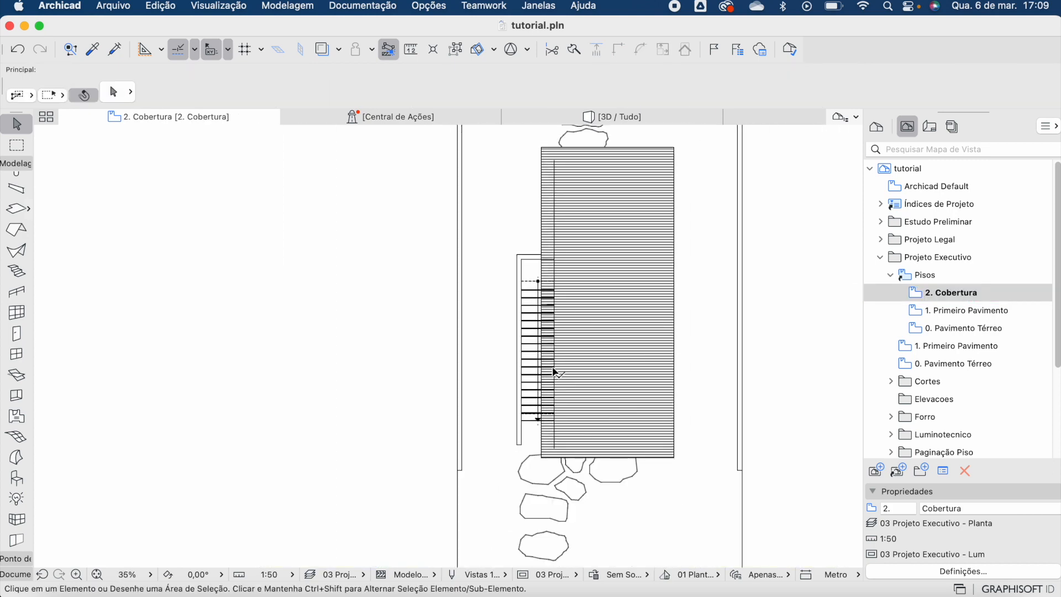
pyautogui.click(535, 293)
pyautogui.rightClick(534, 281)
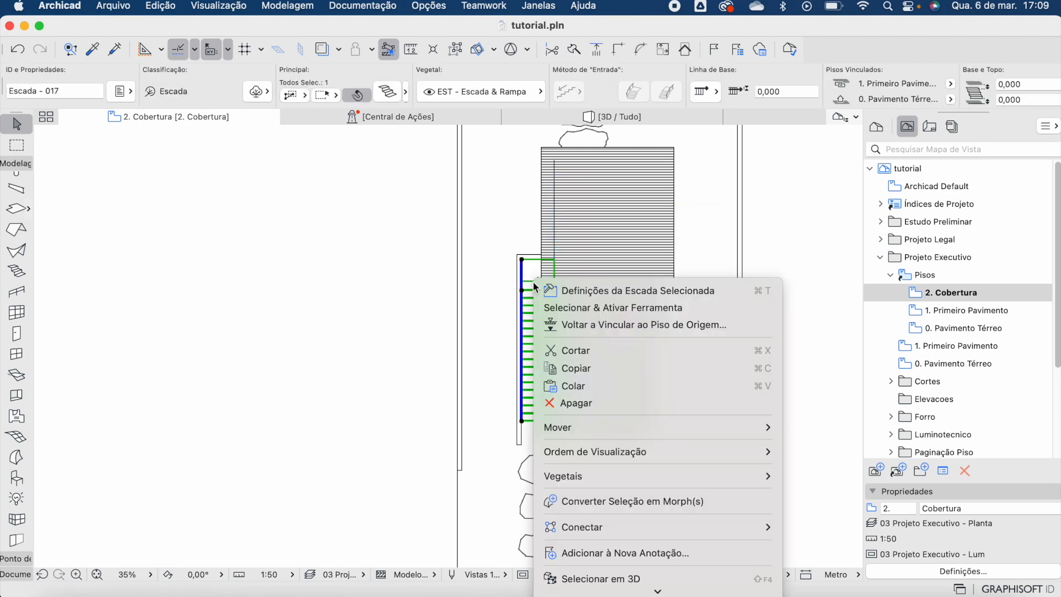
pyautogui.moveTo(682, 450)
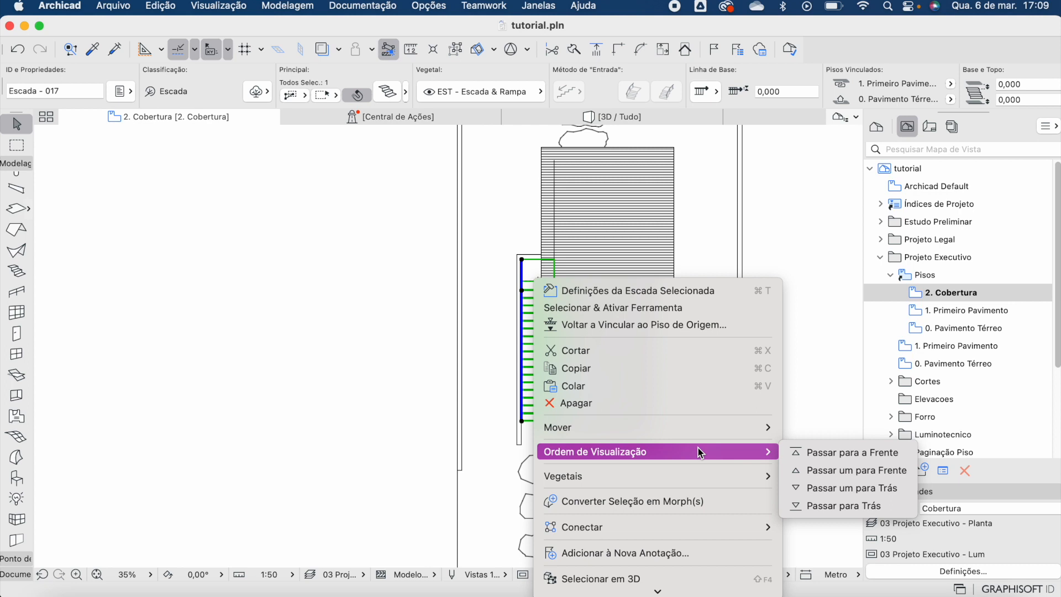
pyautogui.click(815, 502)
pyautogui.click(393, 303)
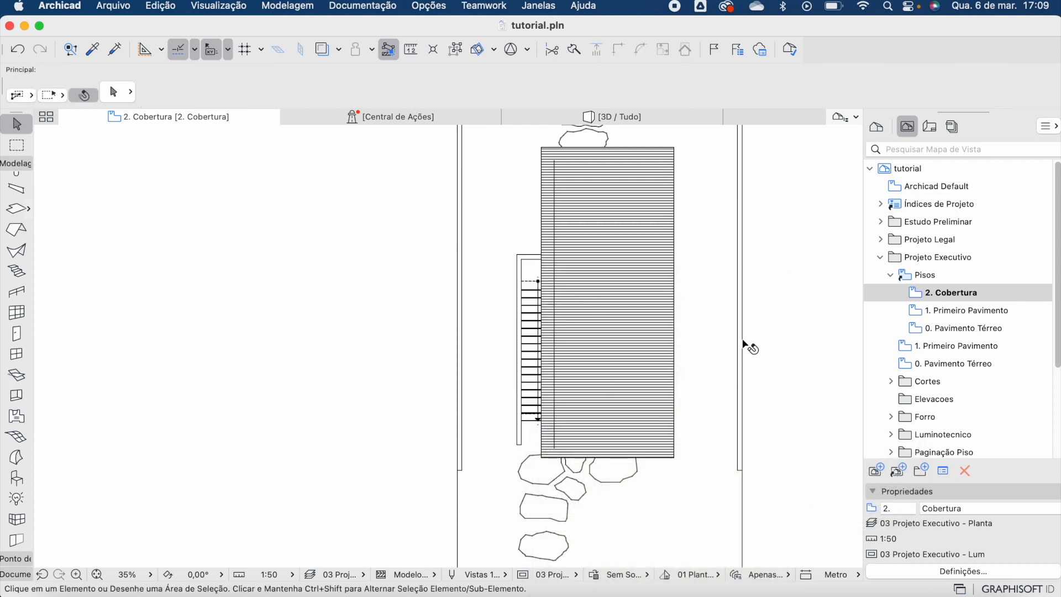
# - Review the whole 2. Cobertura plan, the 1. Primeiro Pavimento plan and the 0. Pavimento Térreo plan
pyautogui.moveTo(704, 357); pyautogui.dragTo(631, 342, button='middle')
pyautogui.scroll(-5, 632, 343)
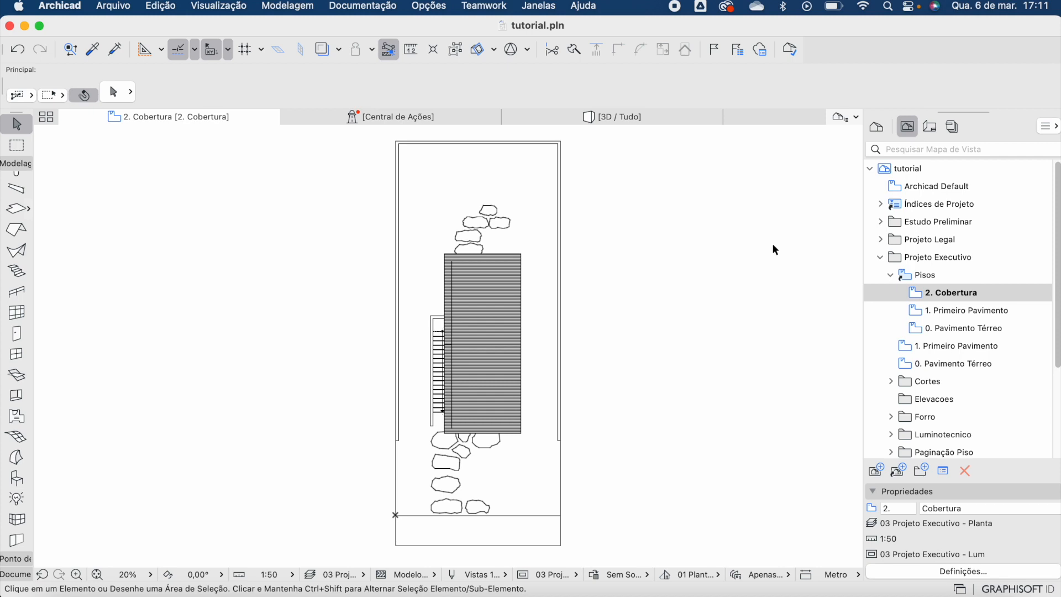
pyautogui.click(950, 311)
pyautogui.click(951, 329)
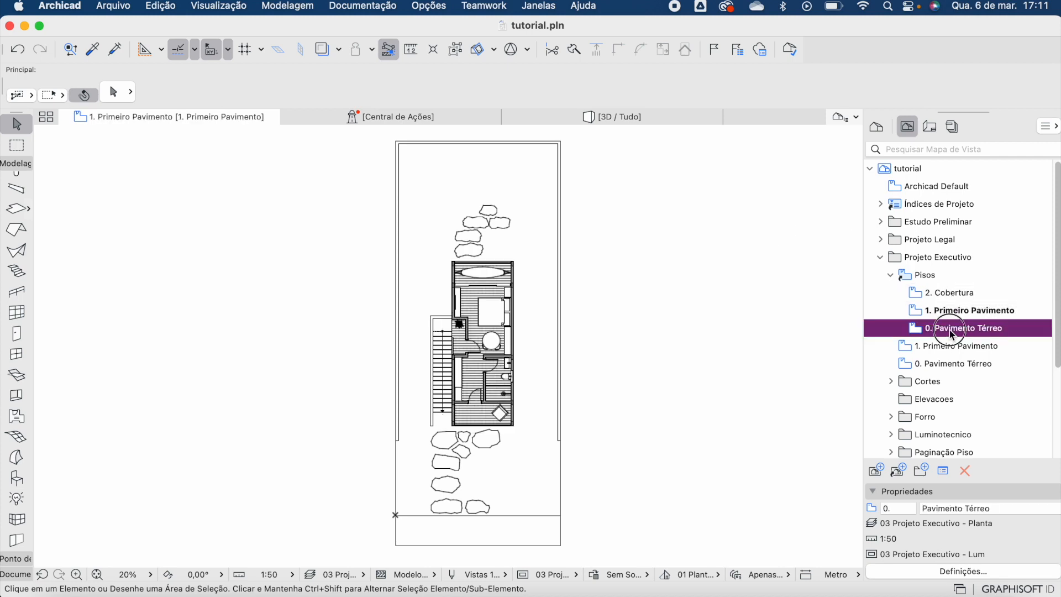